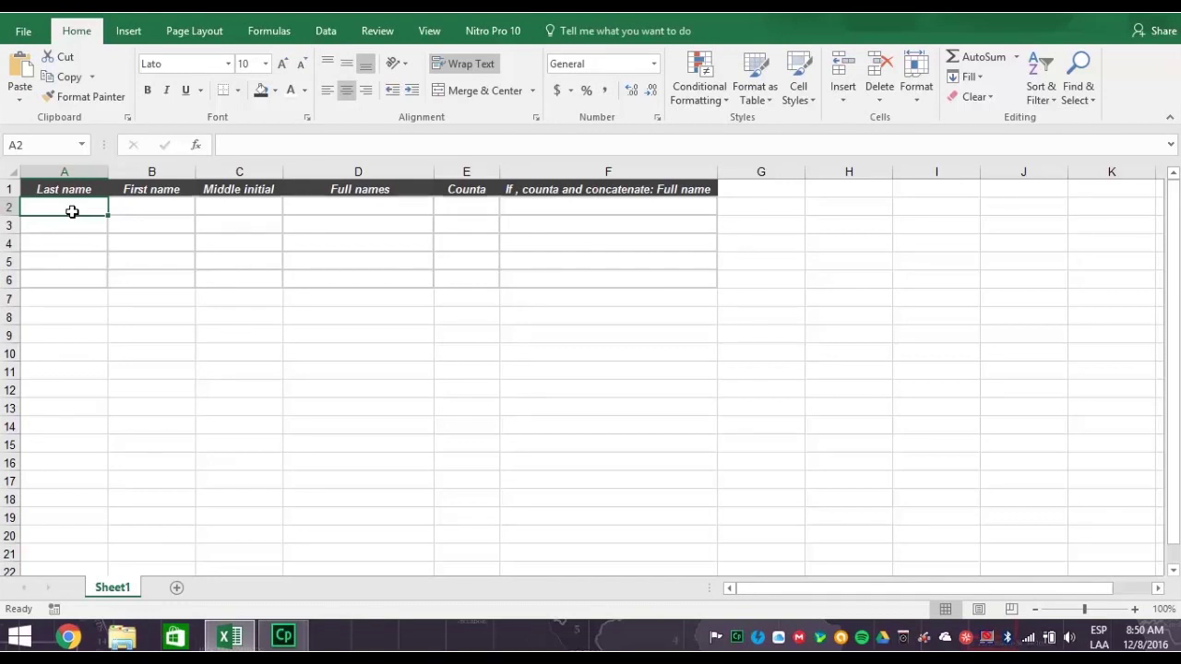
# - Paste the five sample last names, first names and middle initials into A2:C6
pyautogui.write('Michaels\tFrank\tJ Strong\tLara\t Palmer\tRobert\tA Tweed\tLuke\t Smith\tSarah\tB')
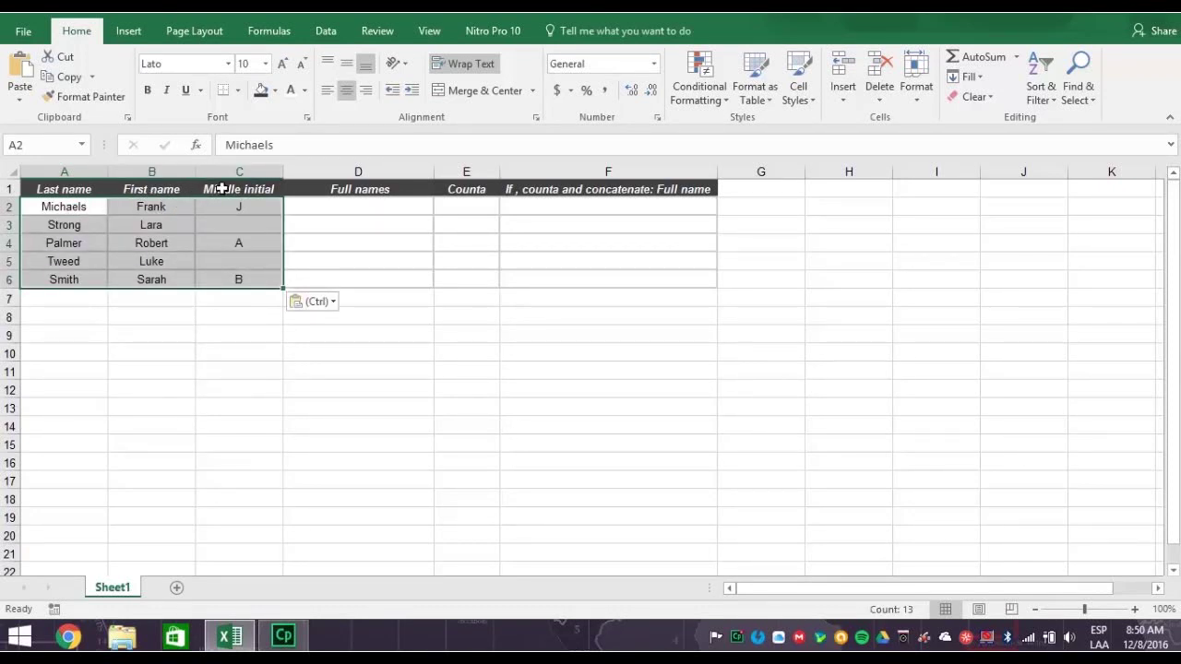
pyautogui.click(344, 207)
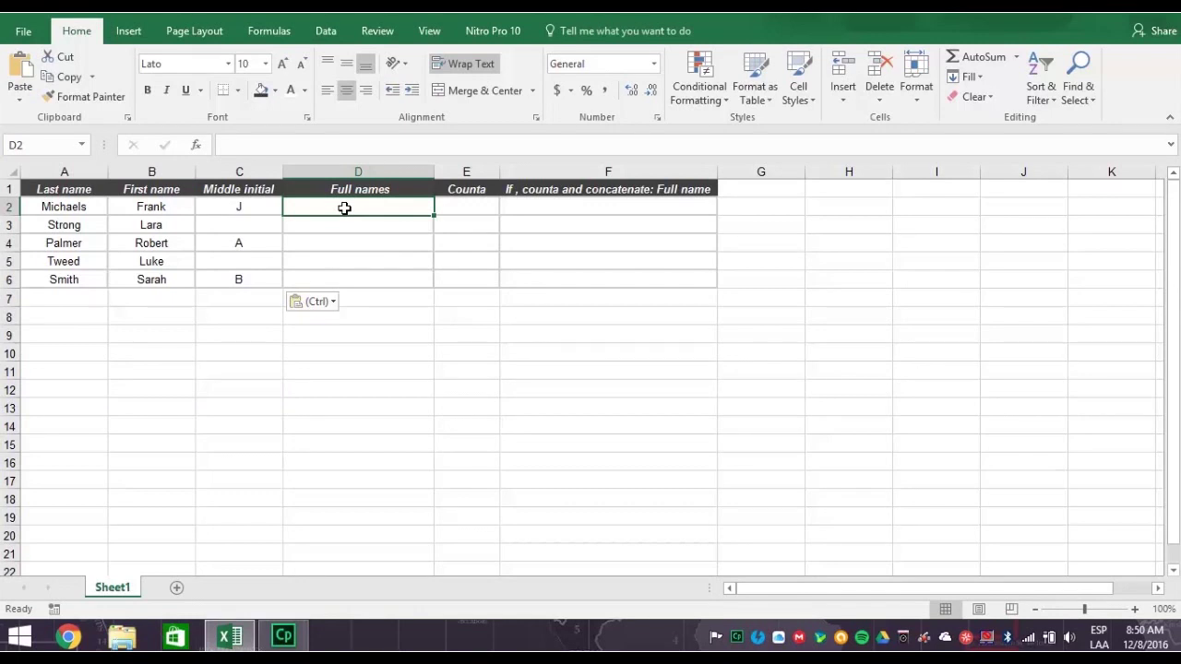
pyautogui.write('=')
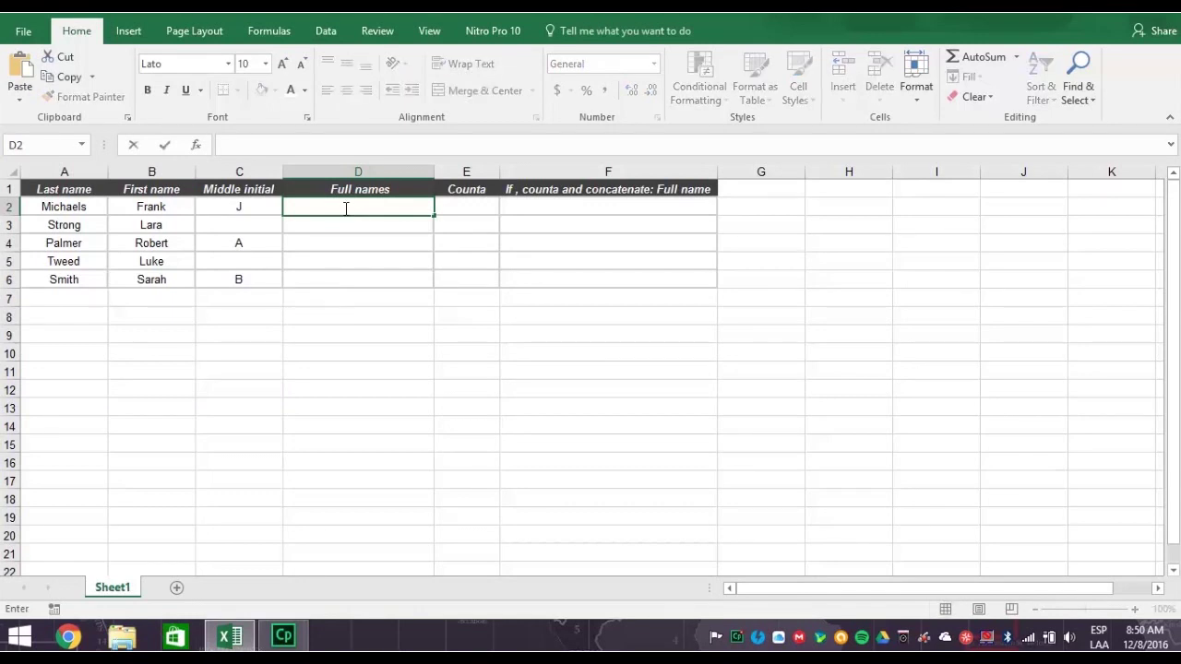
pyautogui.write('conc')
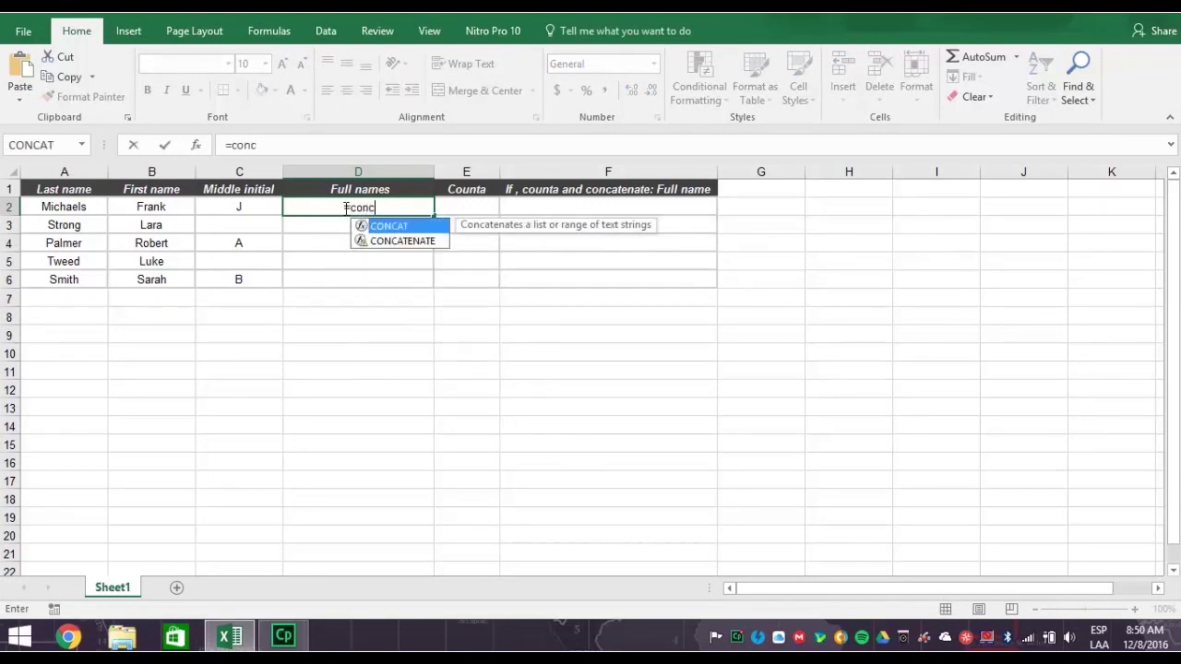
pyautogui.write('atena')
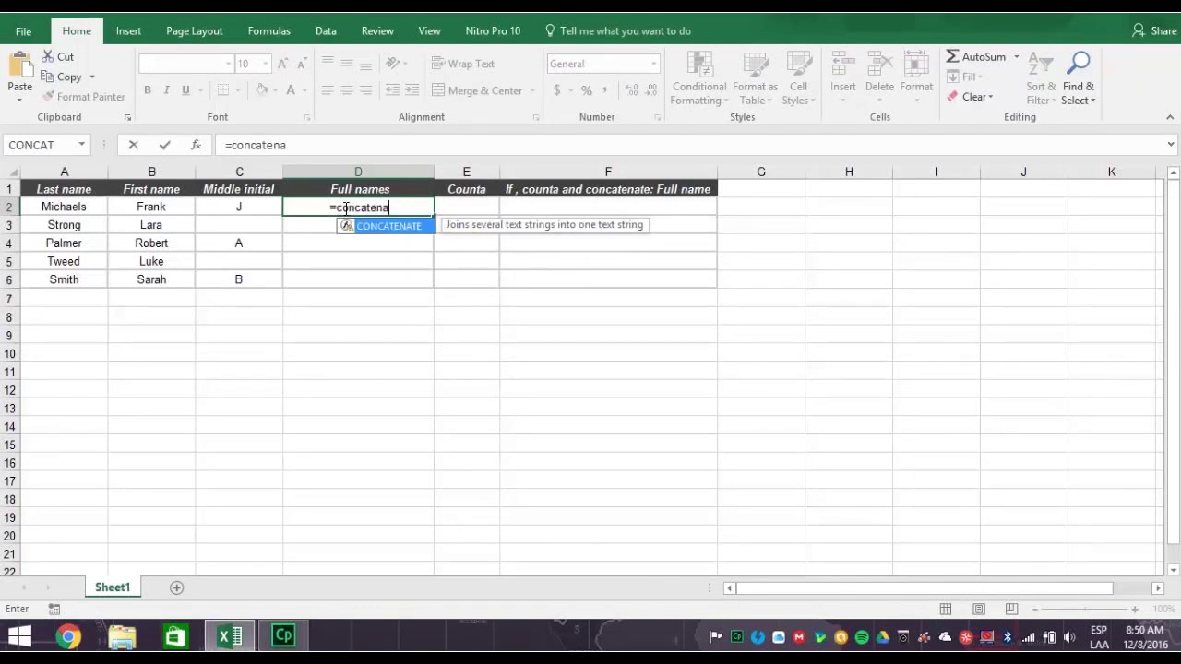
pyautogui.write('te(')
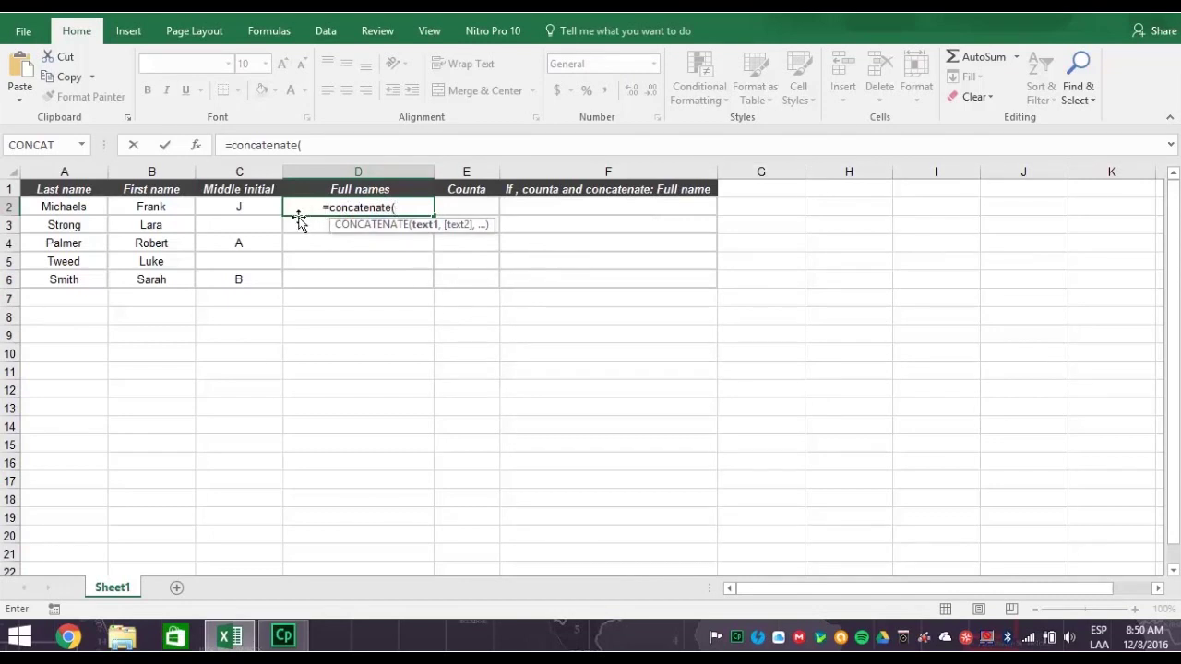
pyautogui.click(166, 204)
pyautogui.write(',')
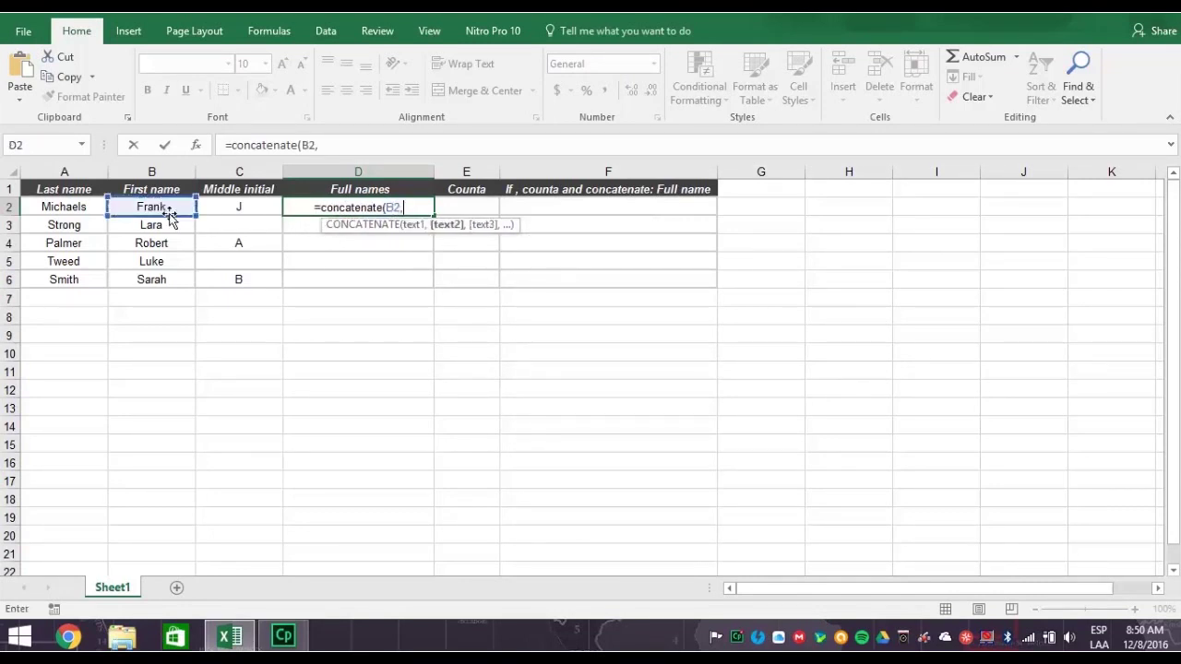
pyautogui.click(220, 208)
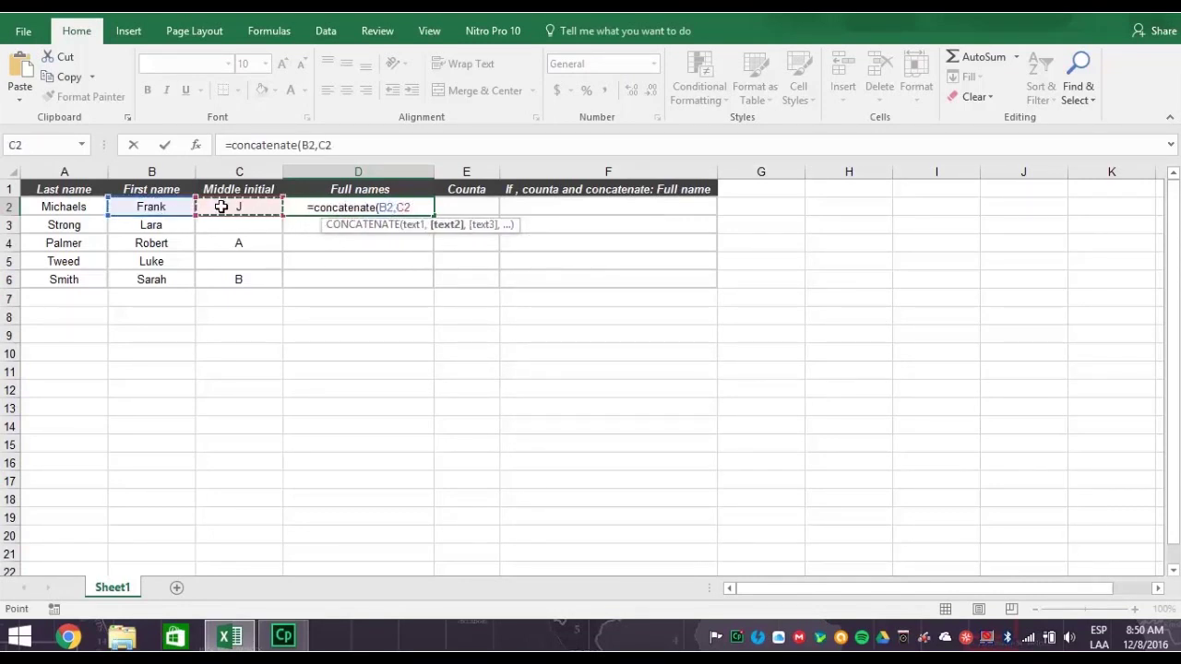
pyautogui.write(',')
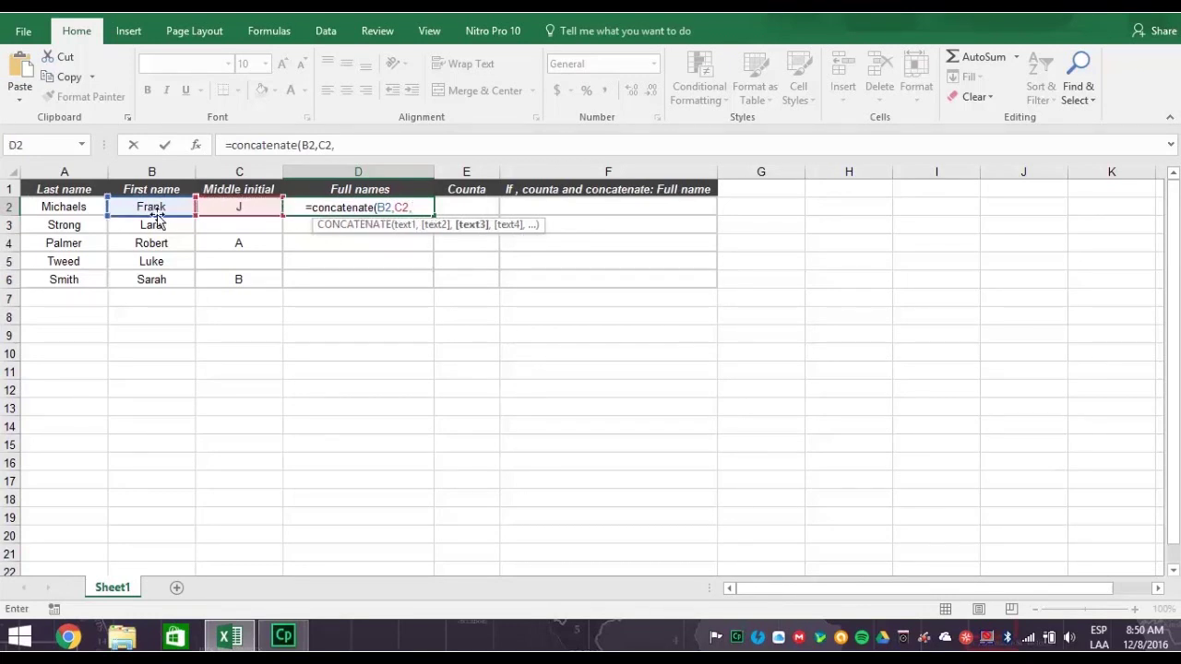
pyautogui.click(81, 207)
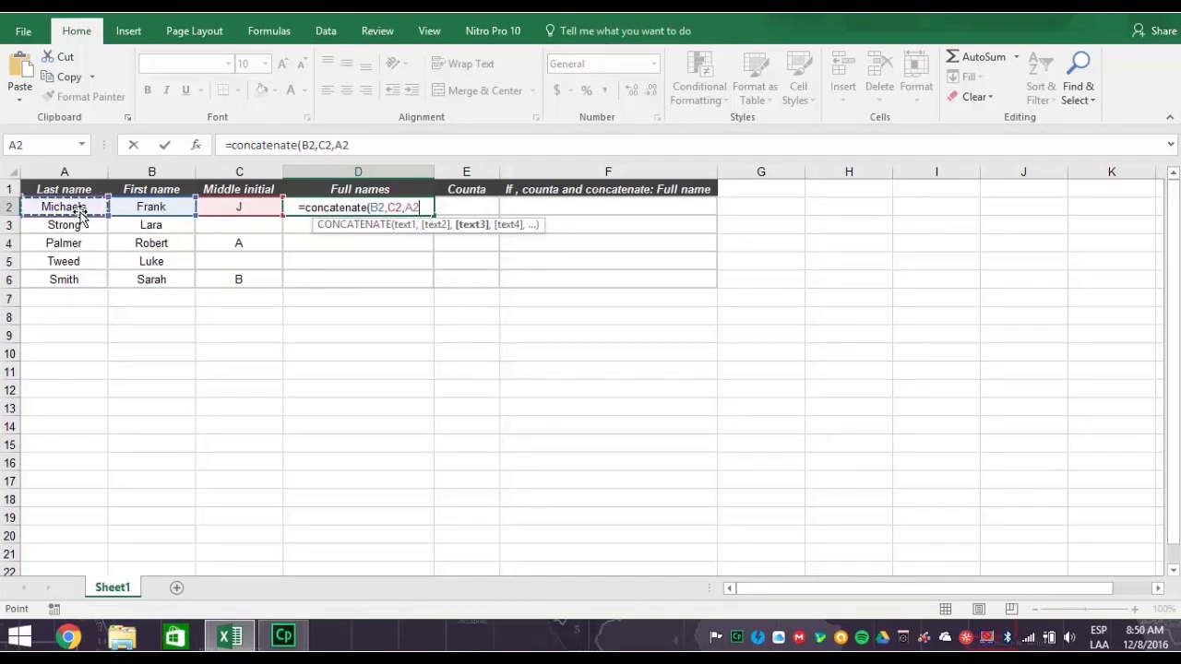
pyautogui.write(')')
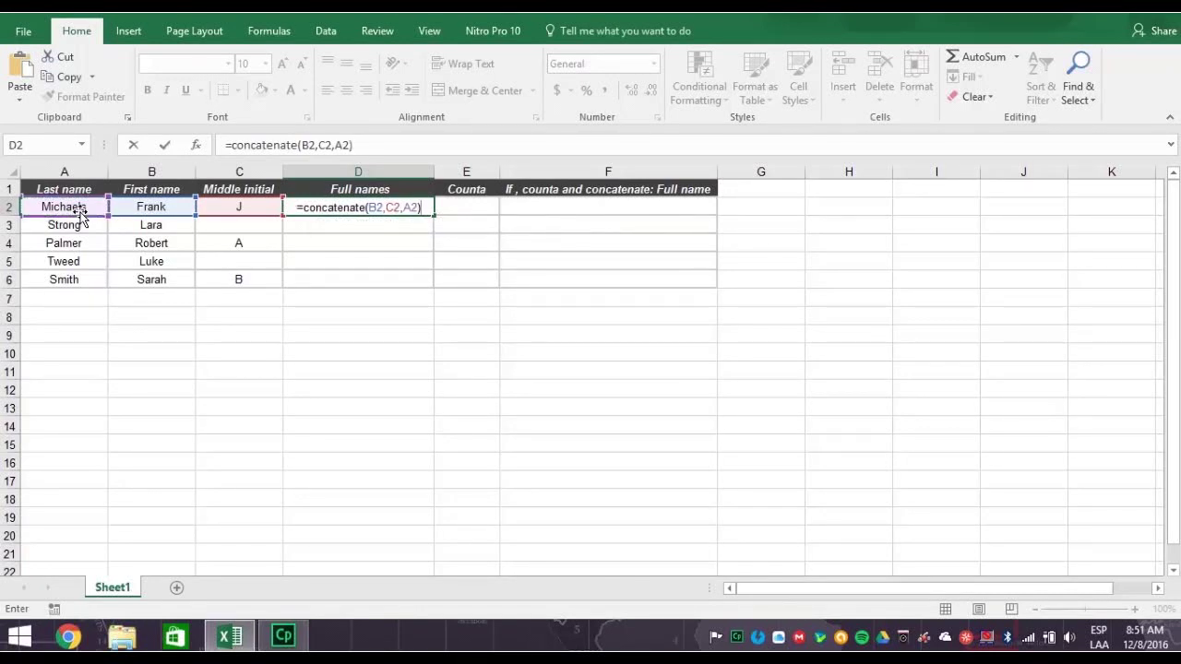
pyautogui.press('Return')
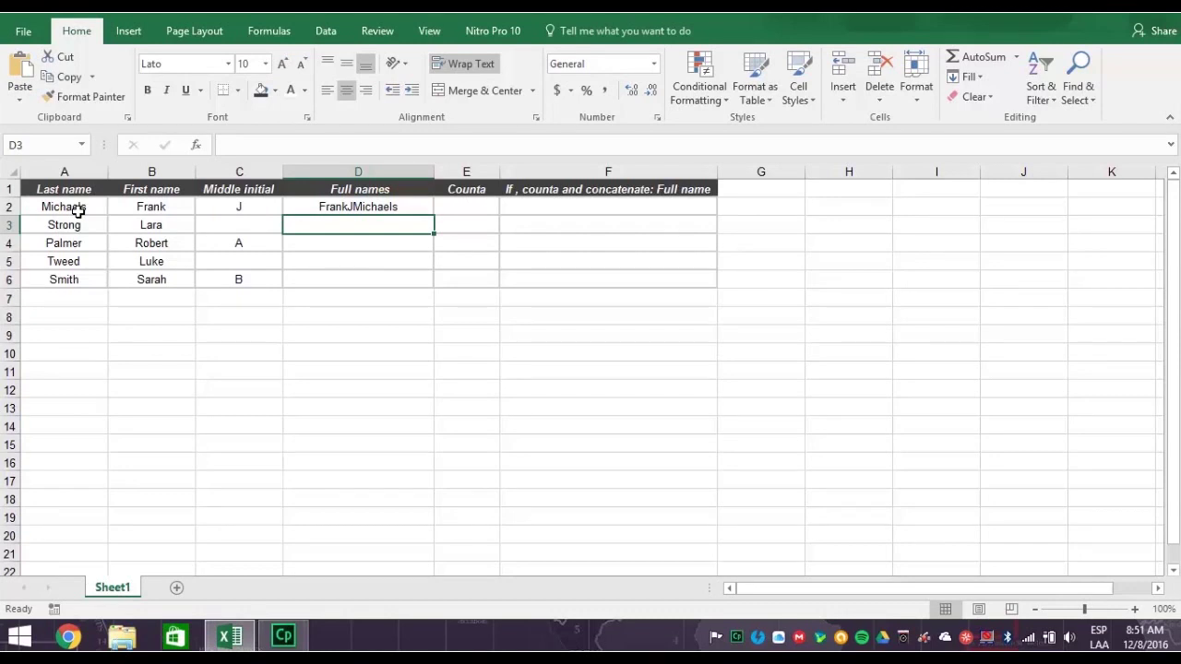
pyautogui.click(353, 207)
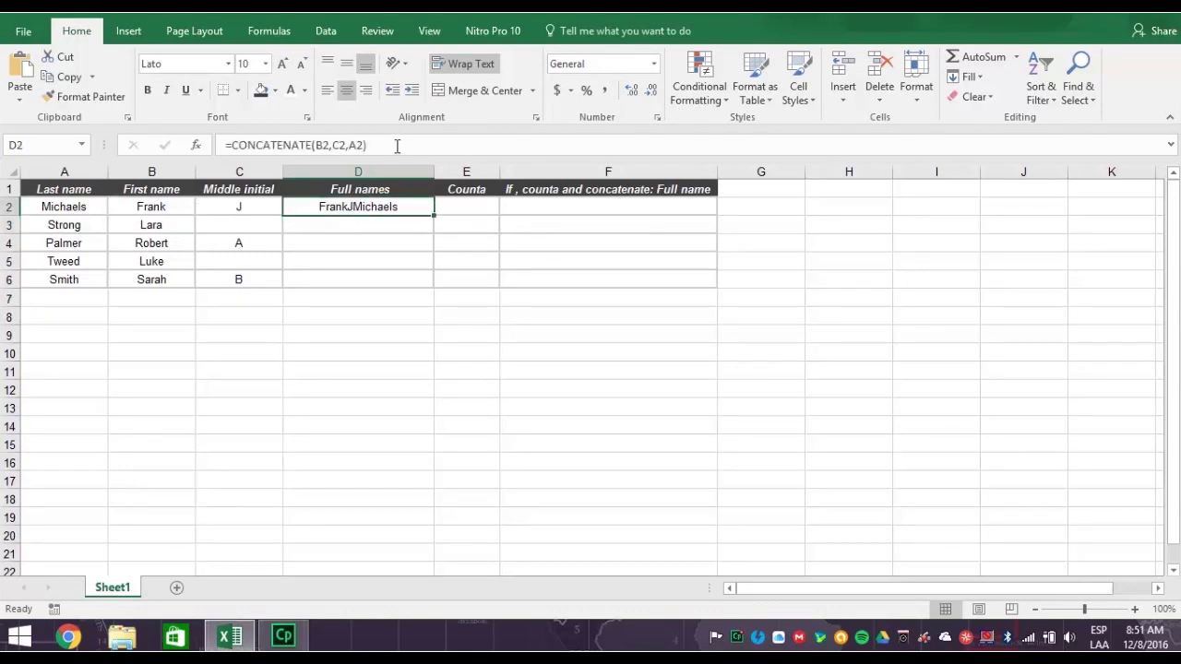
pyautogui.click(388, 148)
pyautogui.press('BackSpace')
pyautogui.press('BackSpace')
pyautogui.press('BackSpace')
pyautogui.press('BackSpace')
pyautogui.press('BackSpace')
pyautogui.press('BackSpace')
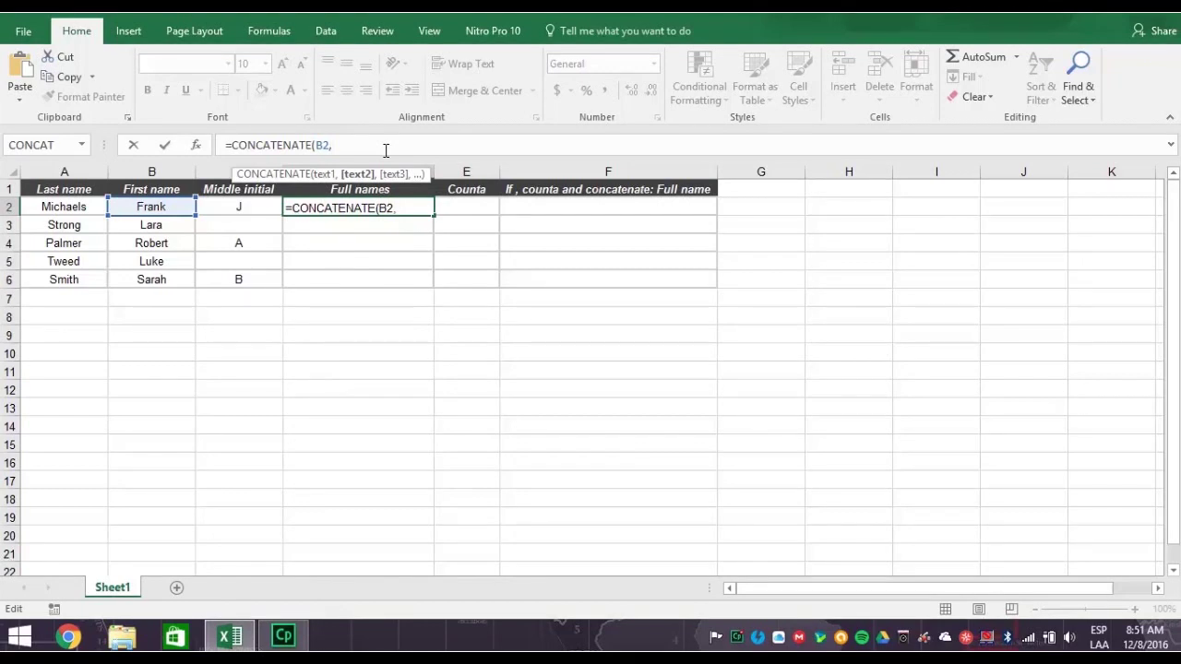
pyautogui.write('" ",')
pyautogui.click(235, 215)
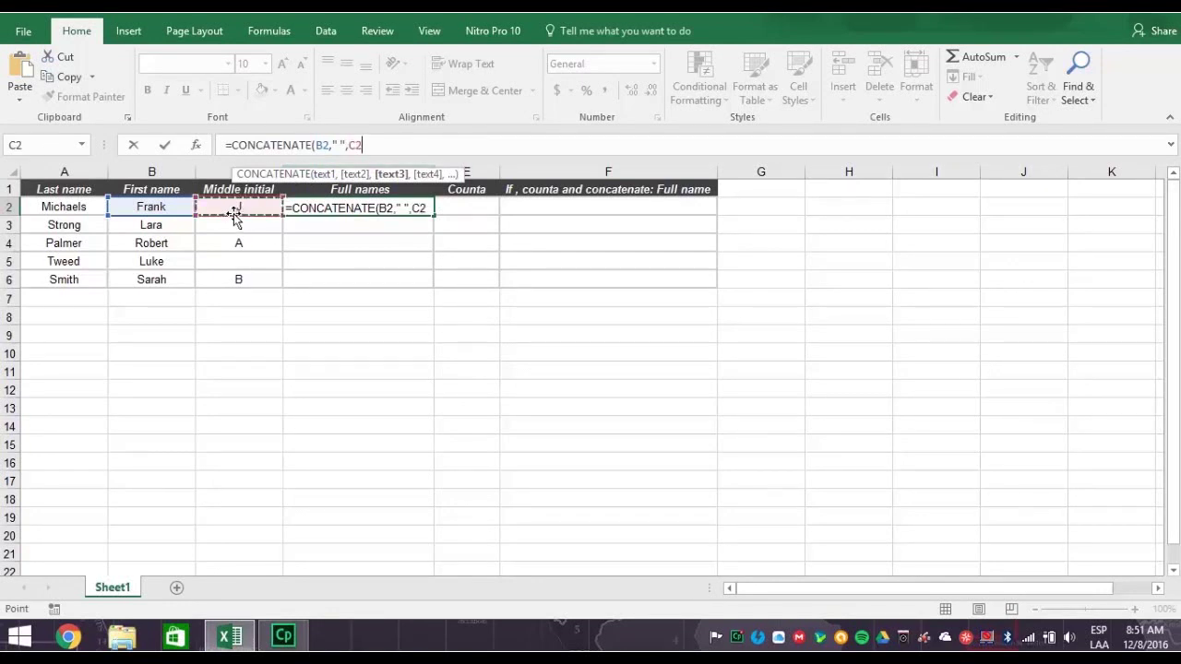
pyautogui.write(',')
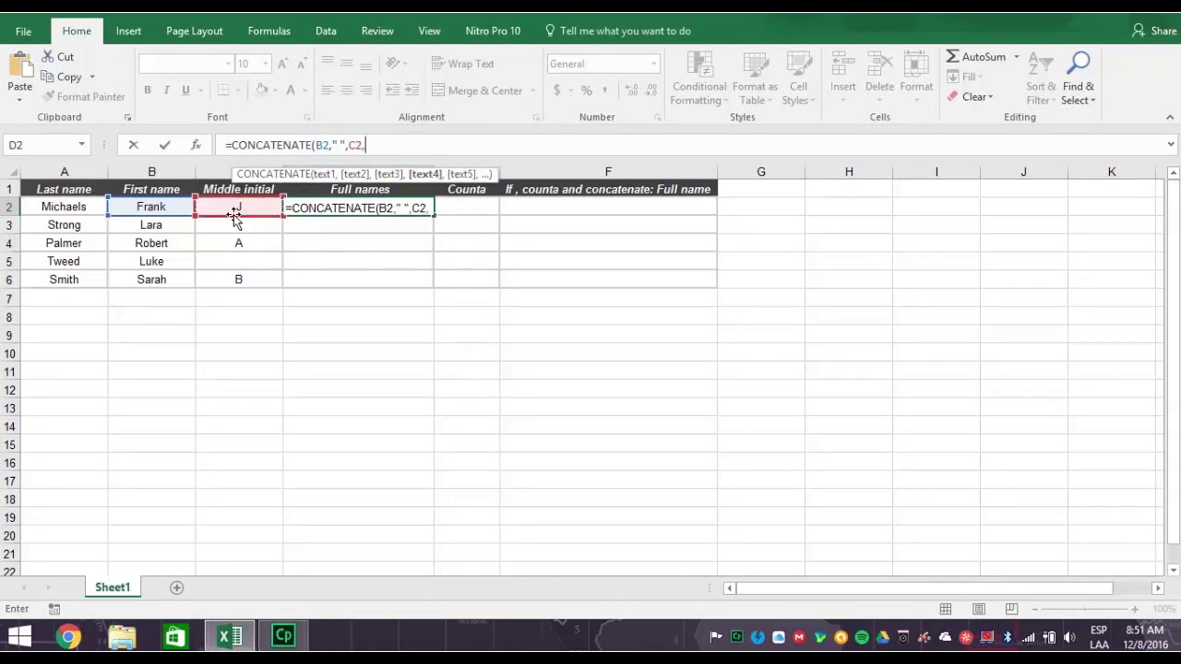
pyautogui.write('".')
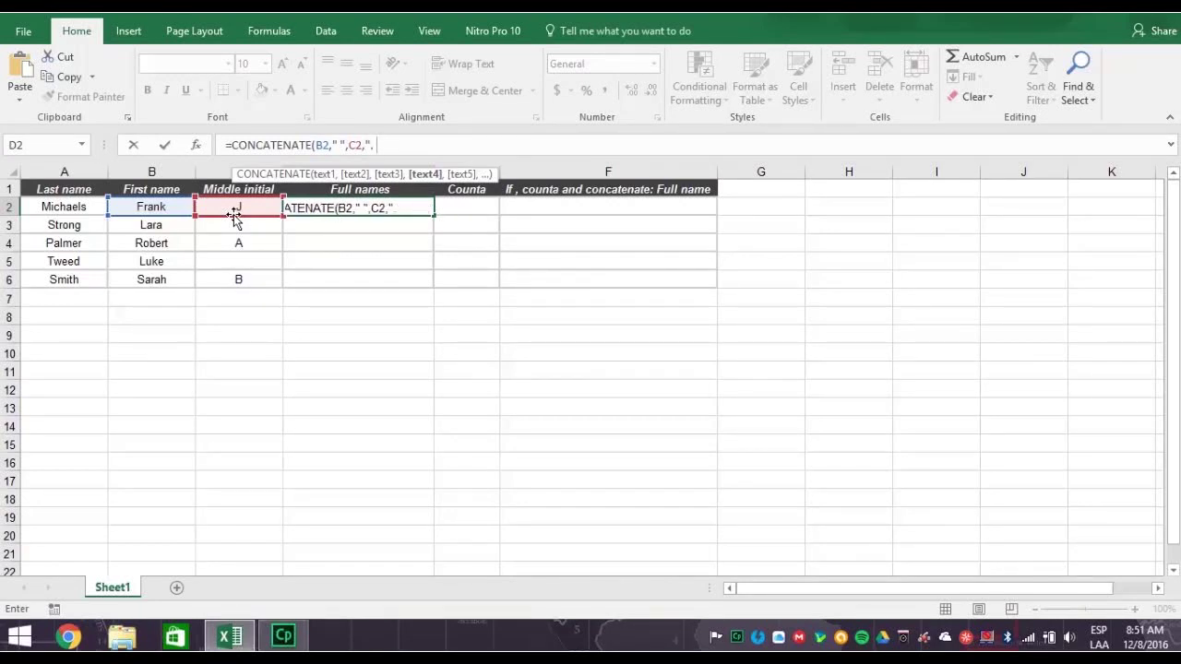
pyautogui.write(' ",')
pyautogui.click(74, 207)
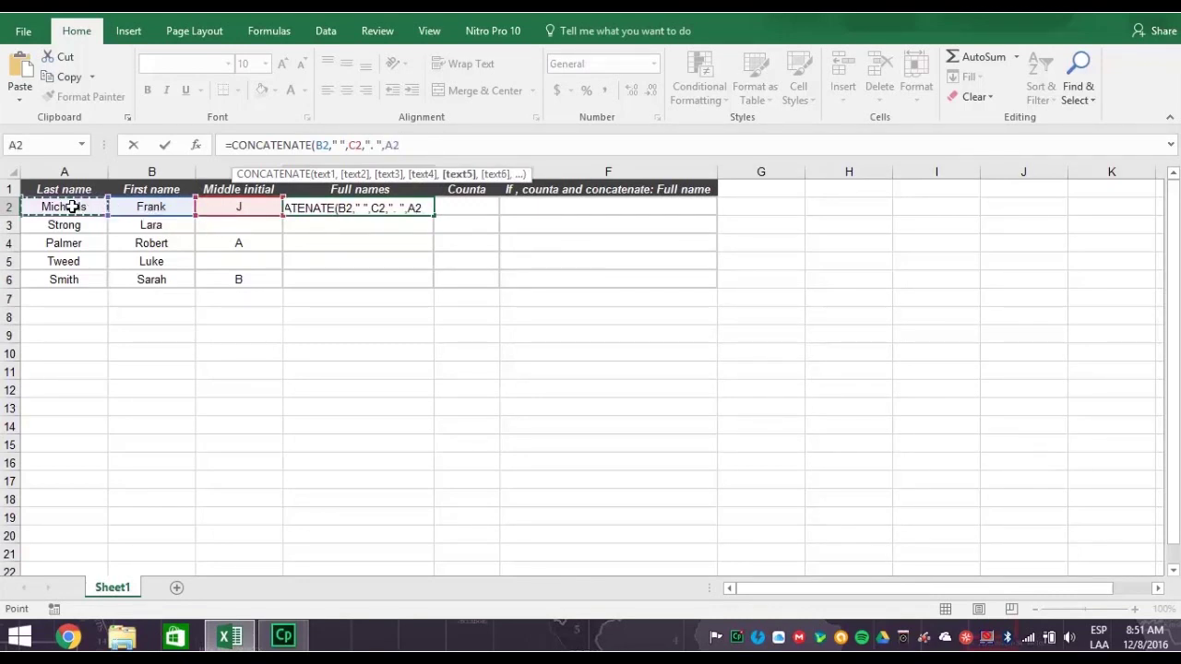
pyautogui.write(')')
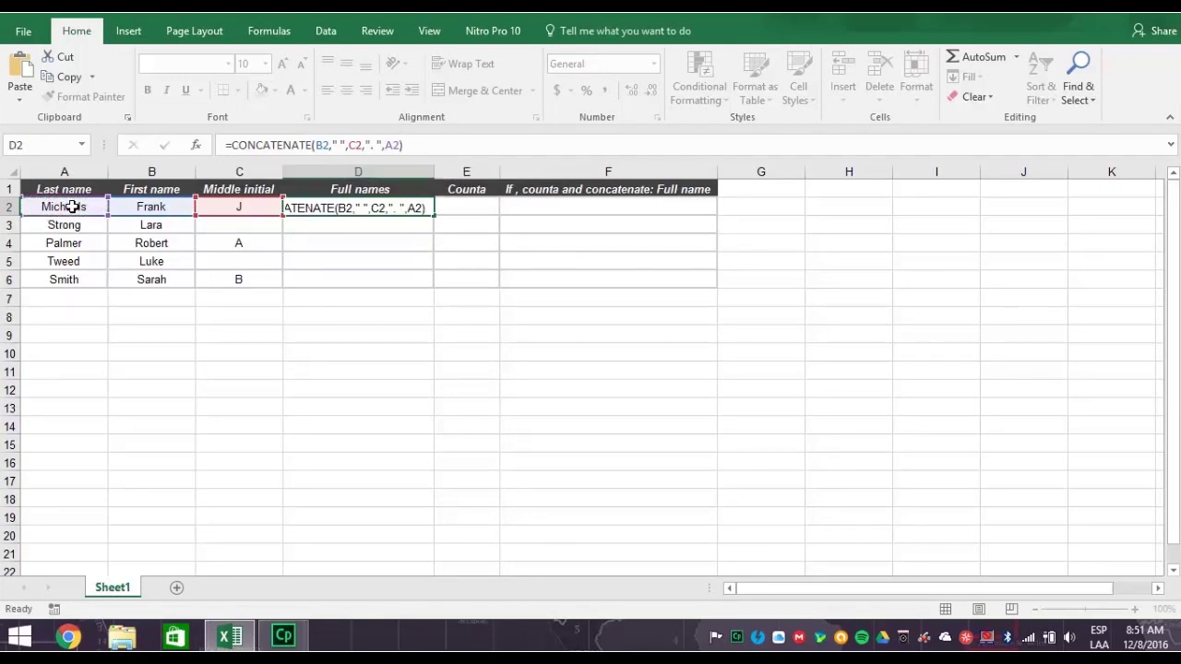
pyautogui.press('Return')
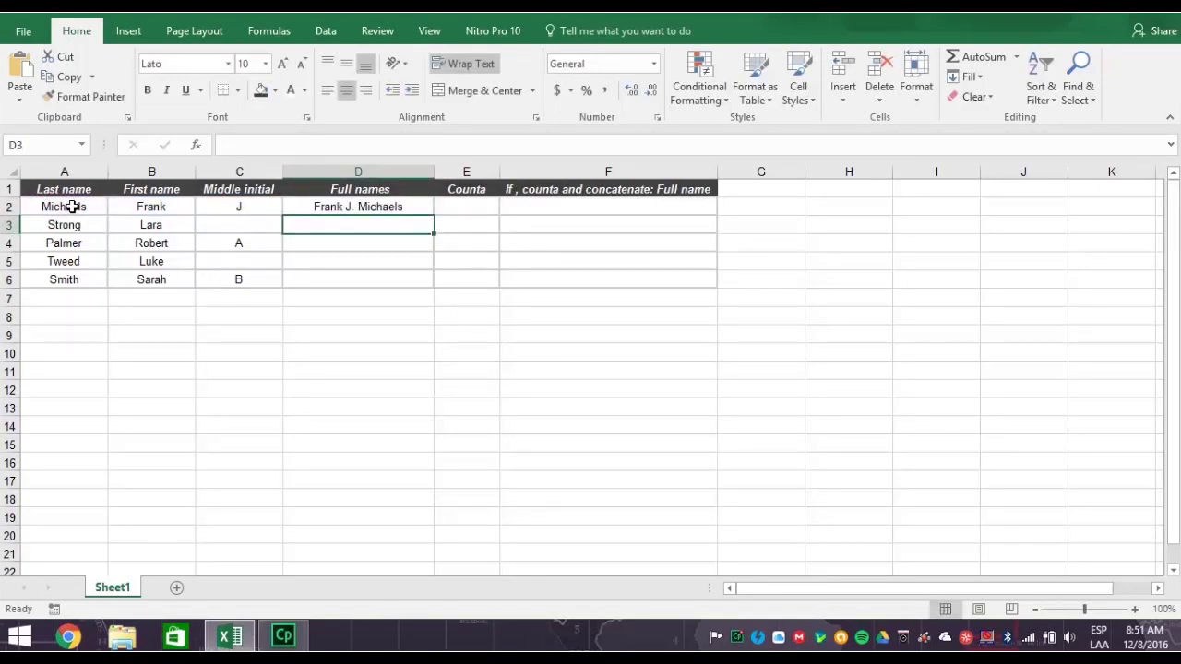
pyautogui.click(427, 209)
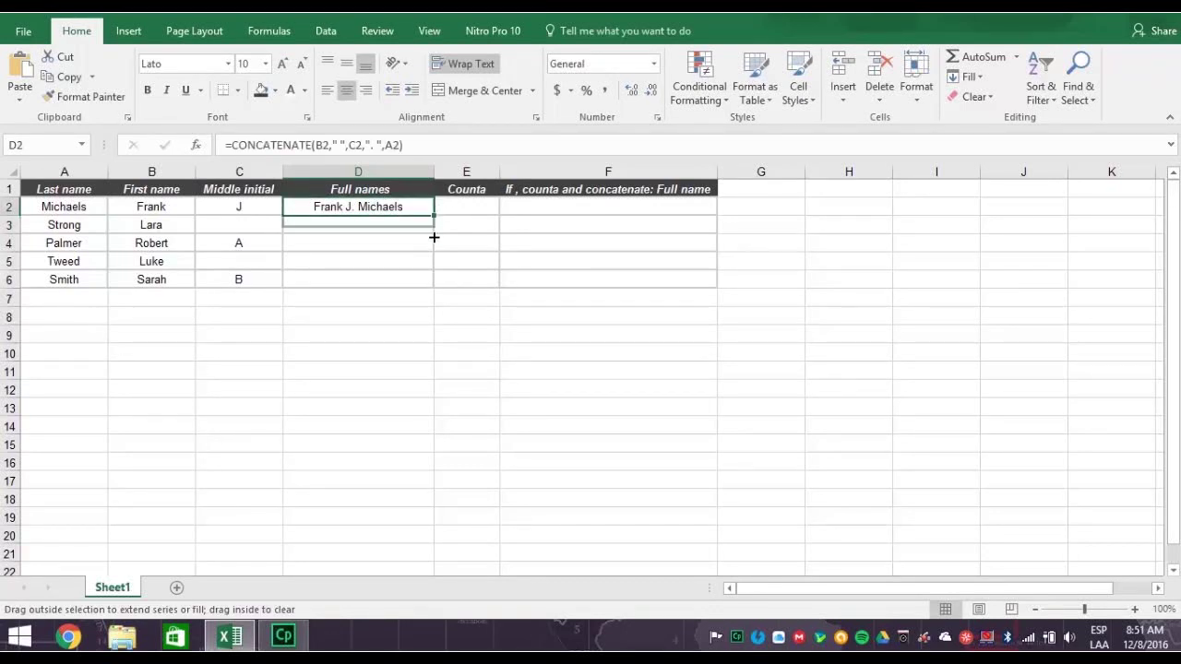
pyautogui.moveTo(433, 237); pyautogui.dragTo(420, 283)
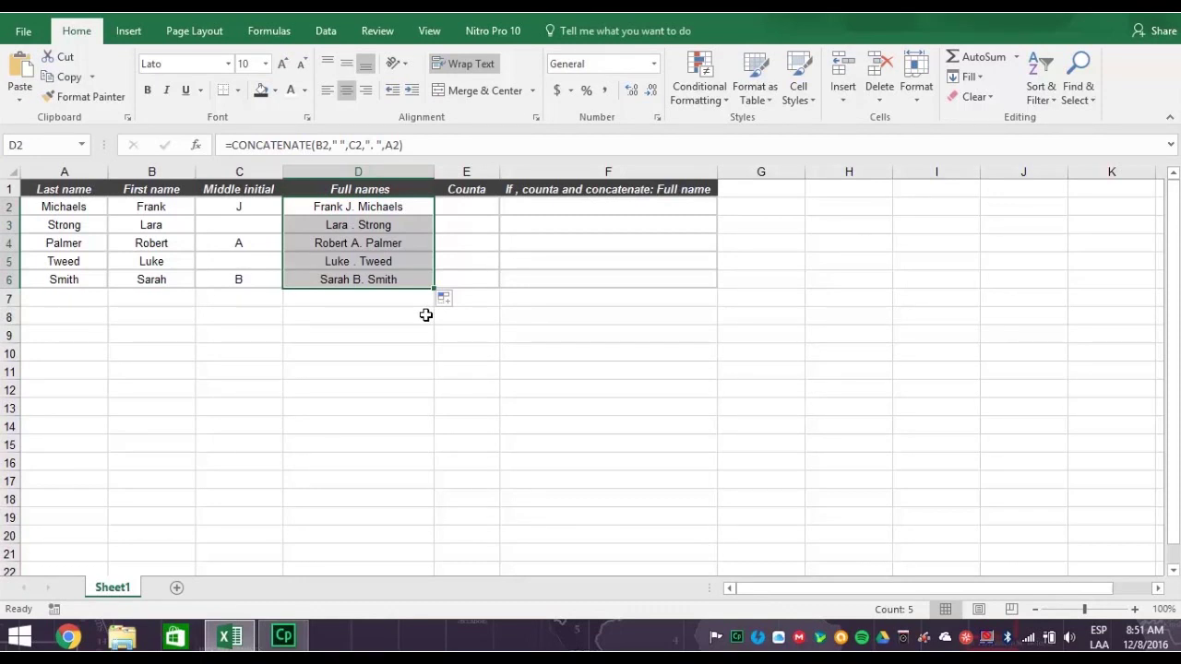
pyautogui.click(412, 313)
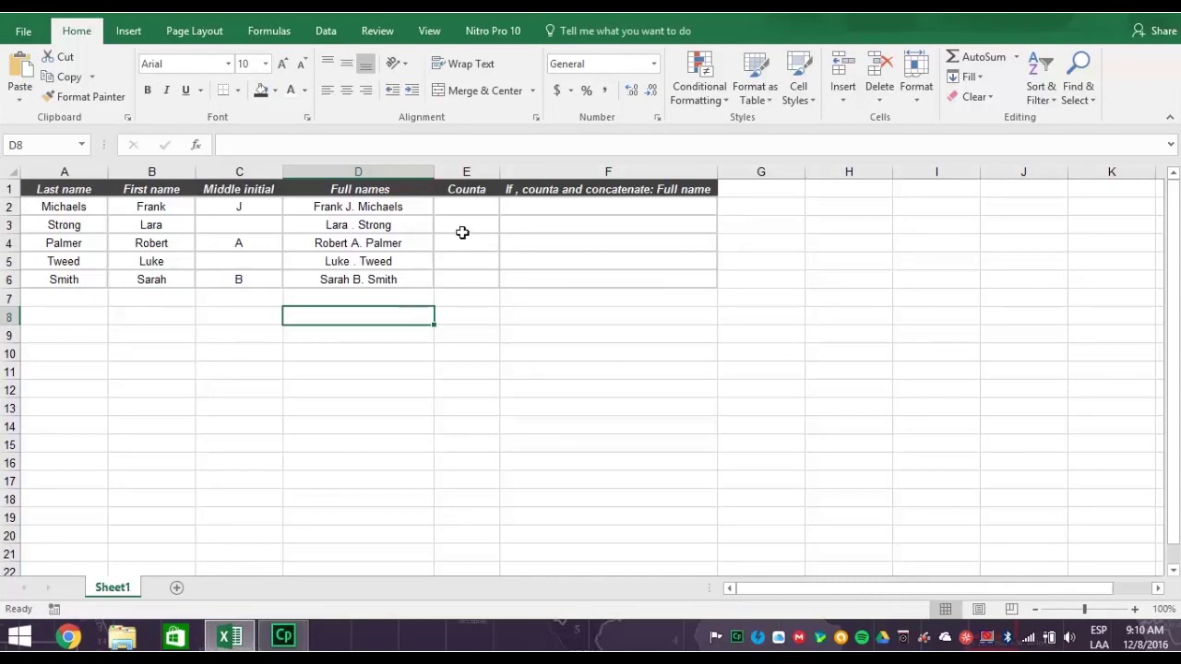
# - Enter =COUNTA(C2) in E2 and fill it down to E6, giving 1 or 0 per row
pyautogui.click(474, 207)
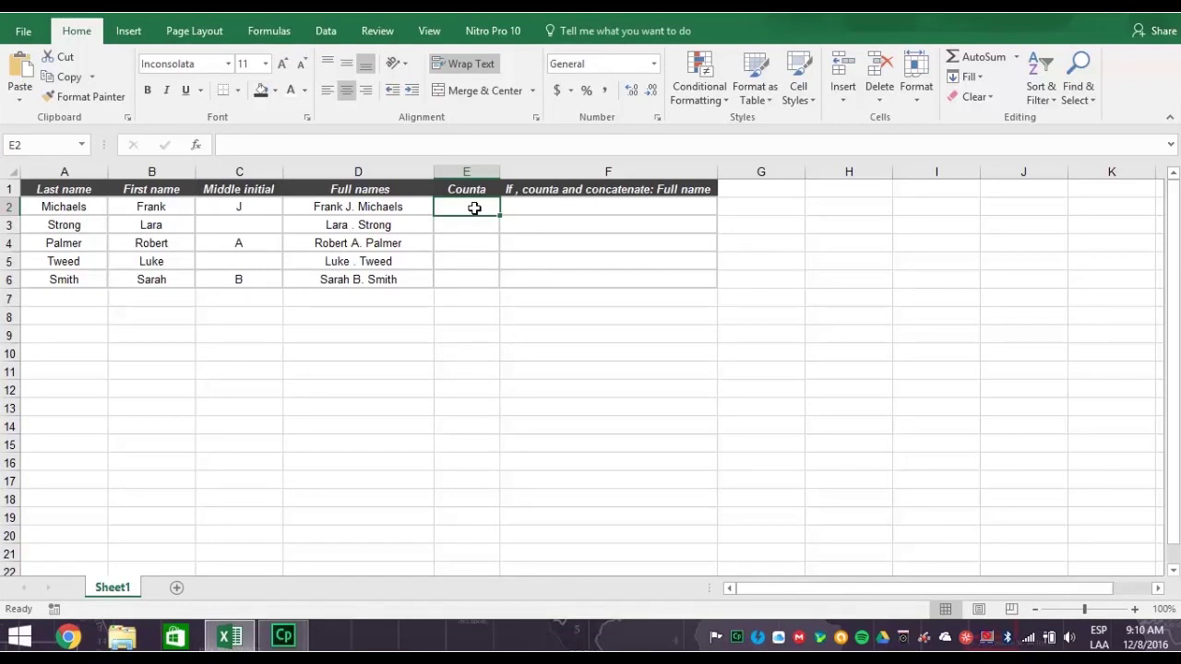
pyautogui.write('=')
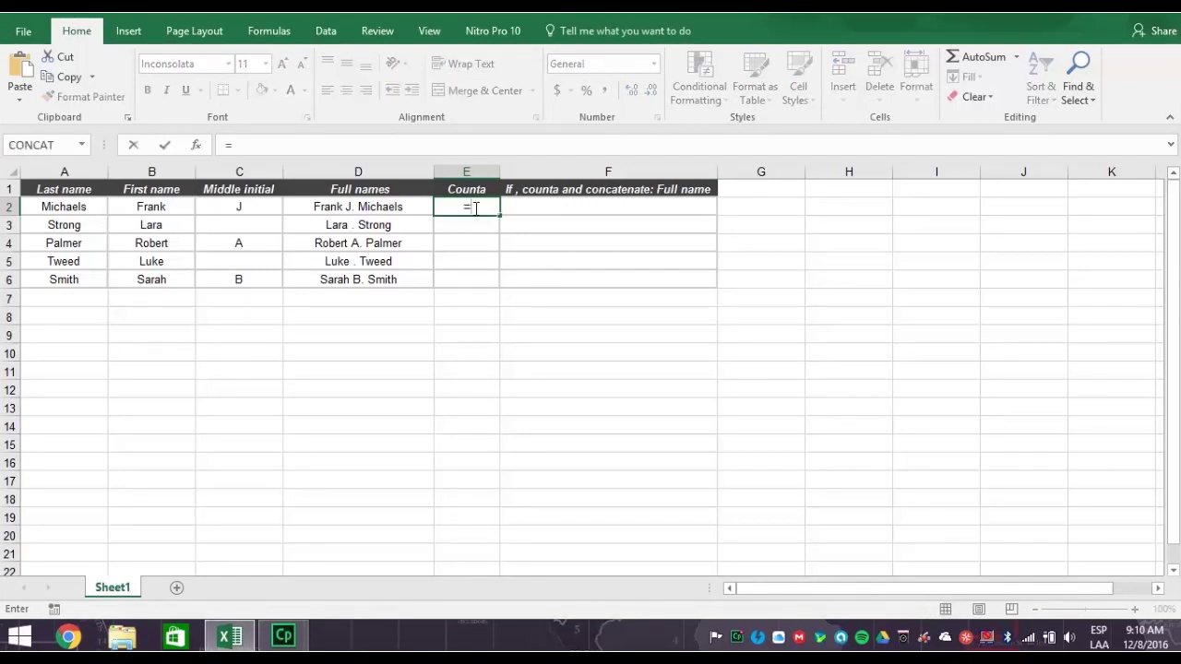
pyautogui.write('co')
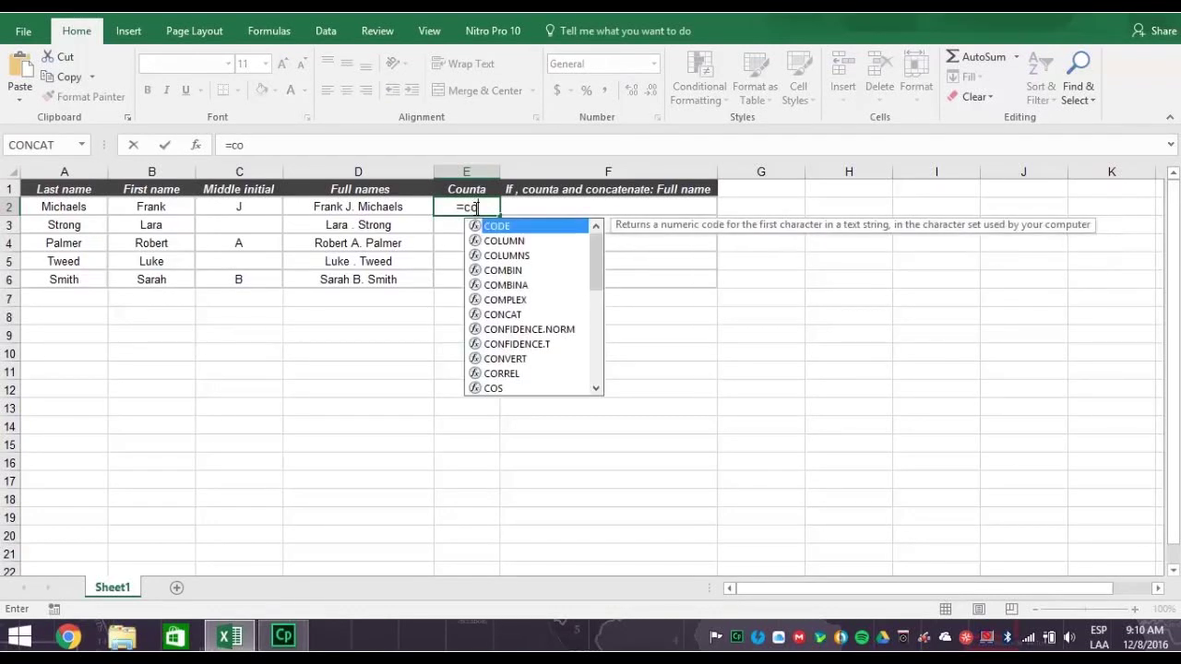
pyautogui.write('unta(')
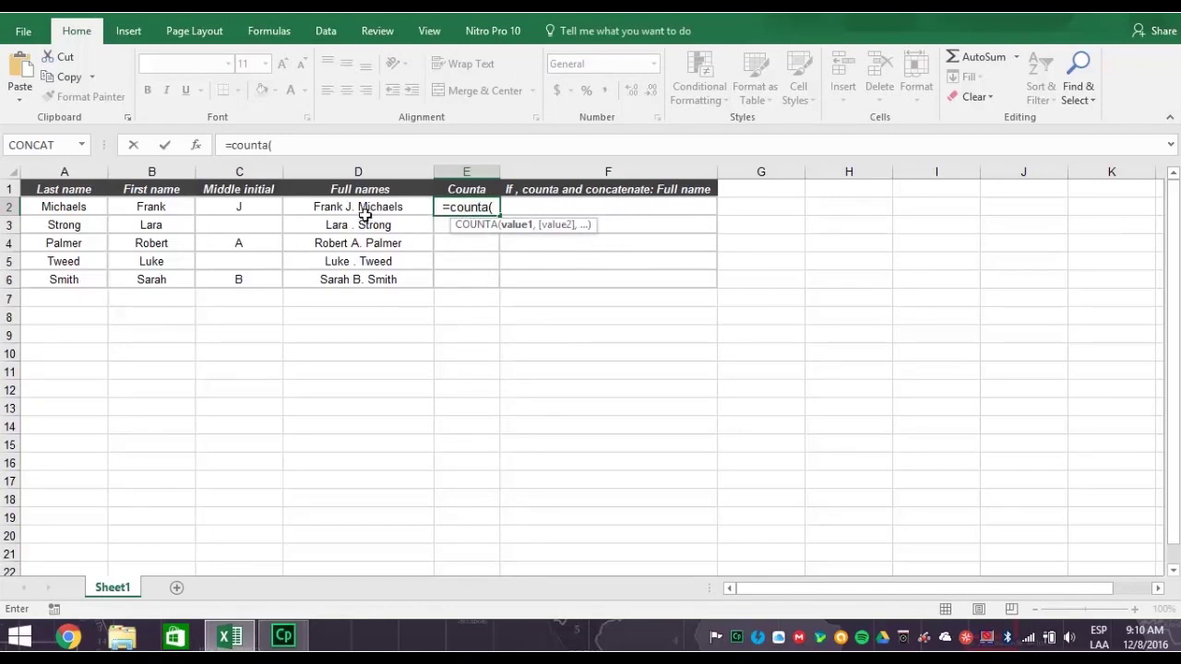
pyautogui.click(247, 210)
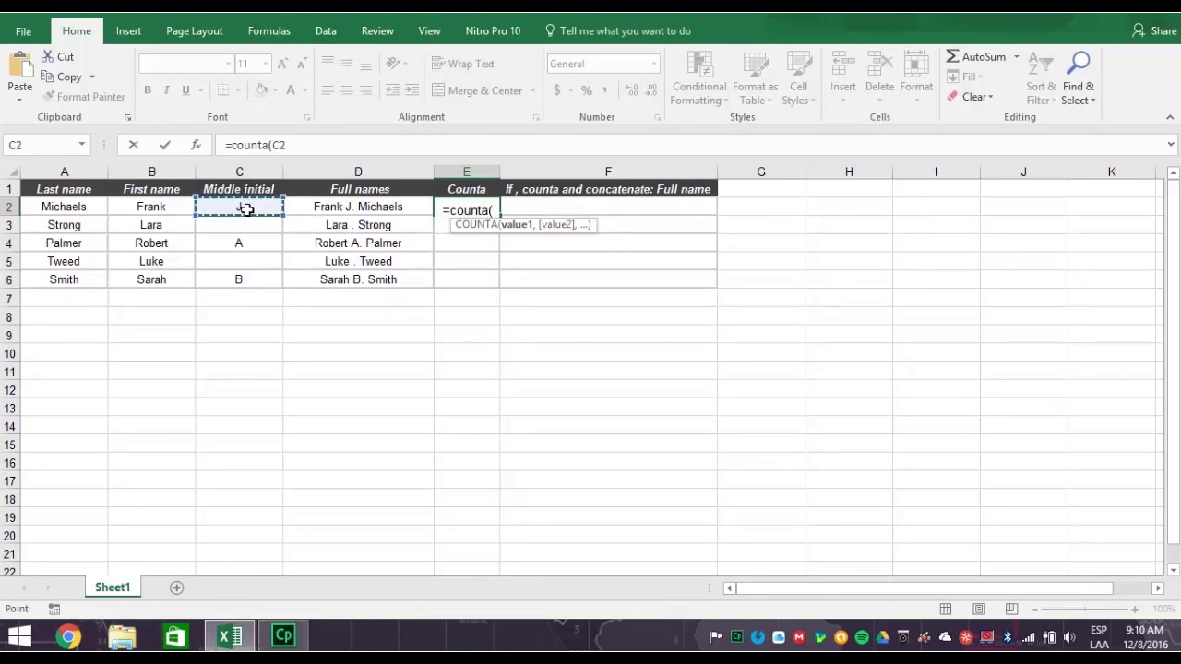
pyautogui.write(')')
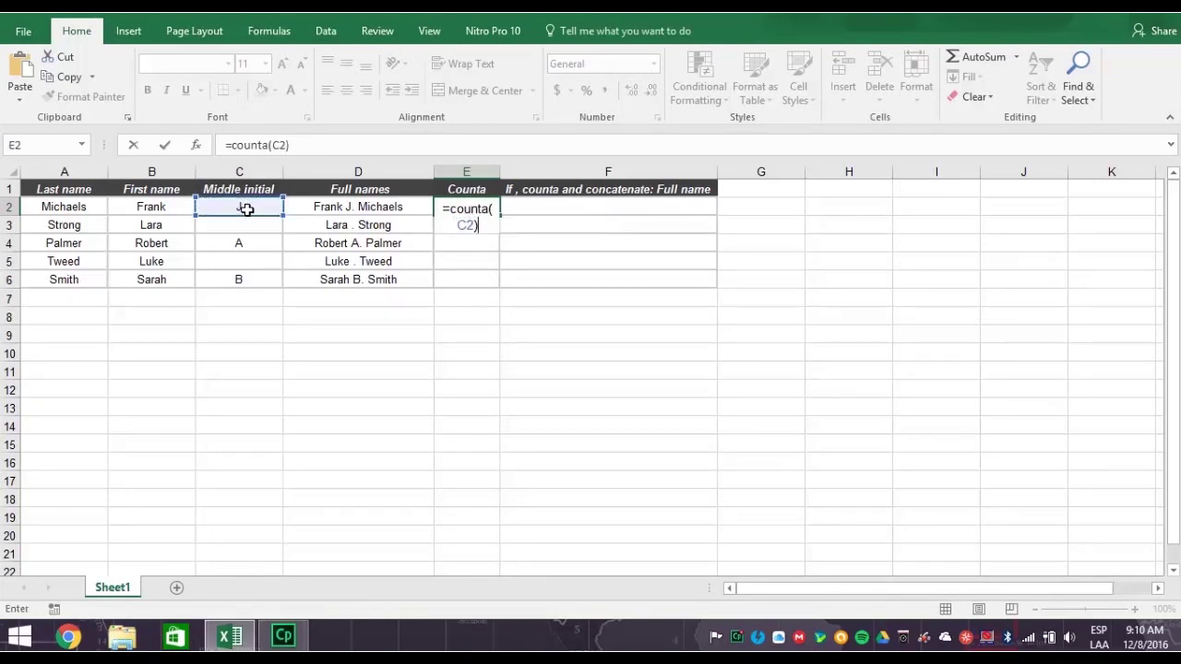
pyautogui.press('Return')
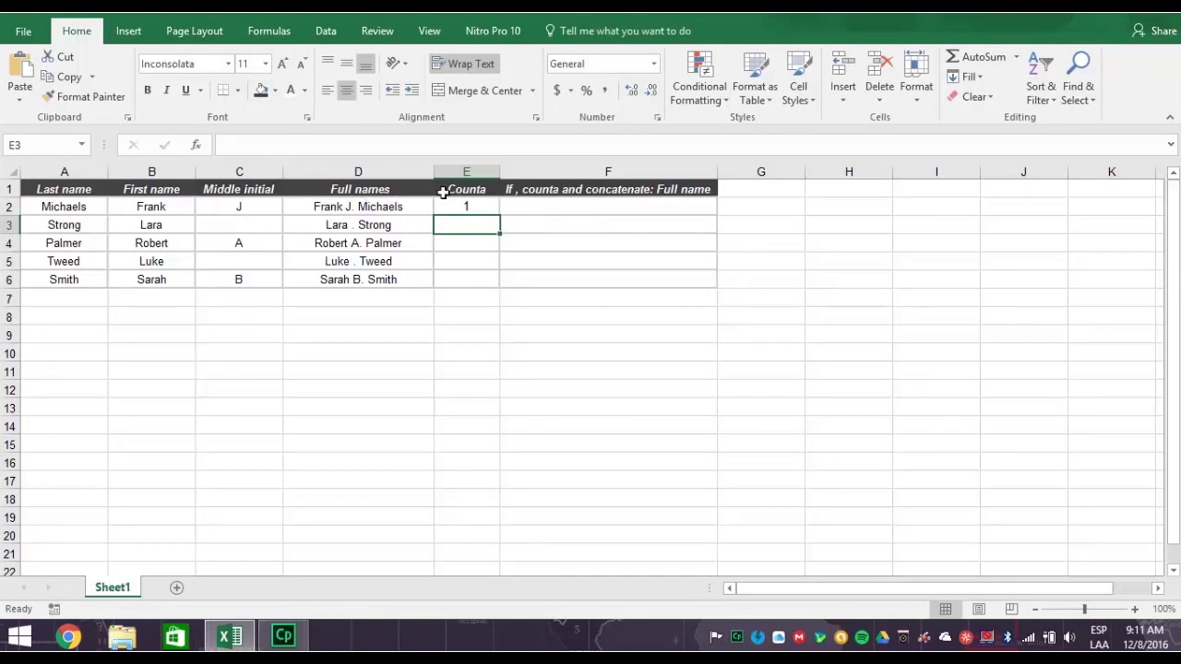
pyautogui.click(491, 207)
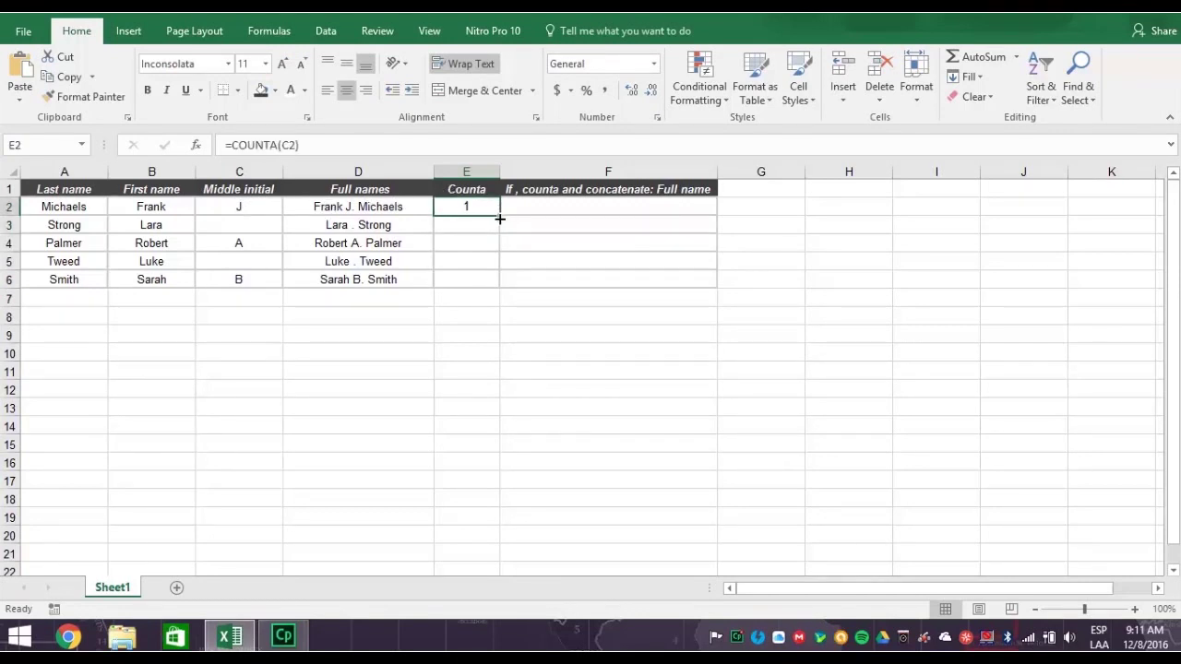
pyautogui.moveTo(499, 217); pyautogui.dragTo(495, 289)
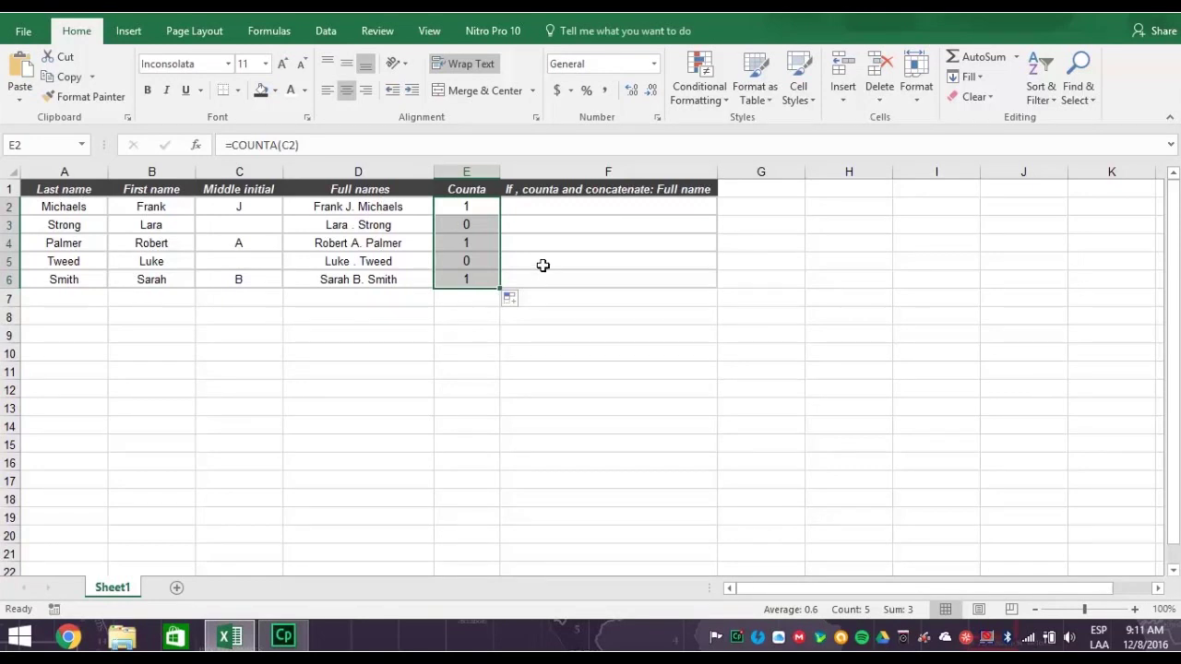
pyautogui.click(587, 205)
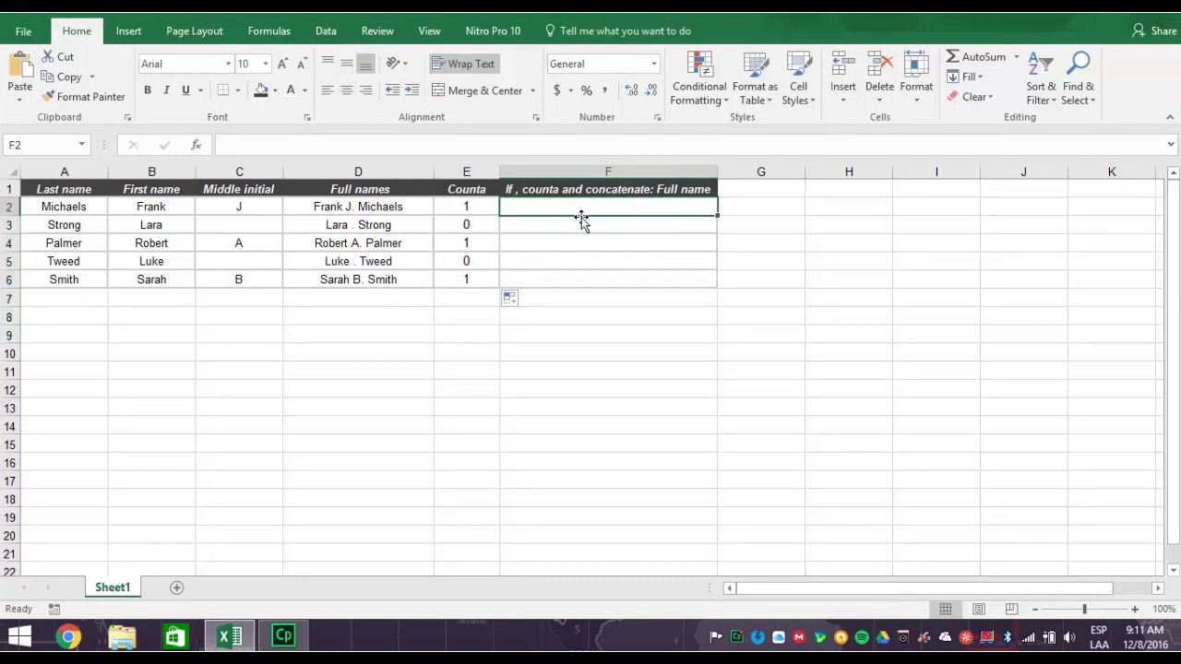
# - Type =if in F2, cancelling the first attempt and typing it again
pyautogui.write('=if')
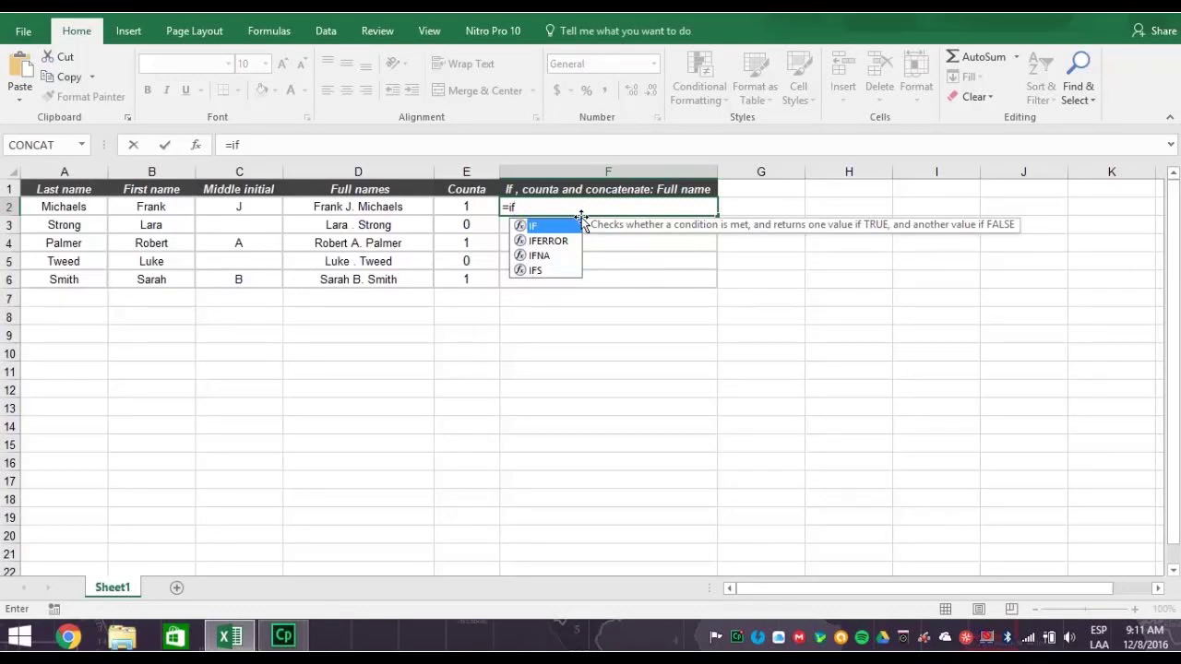
pyautogui.press('Escape')
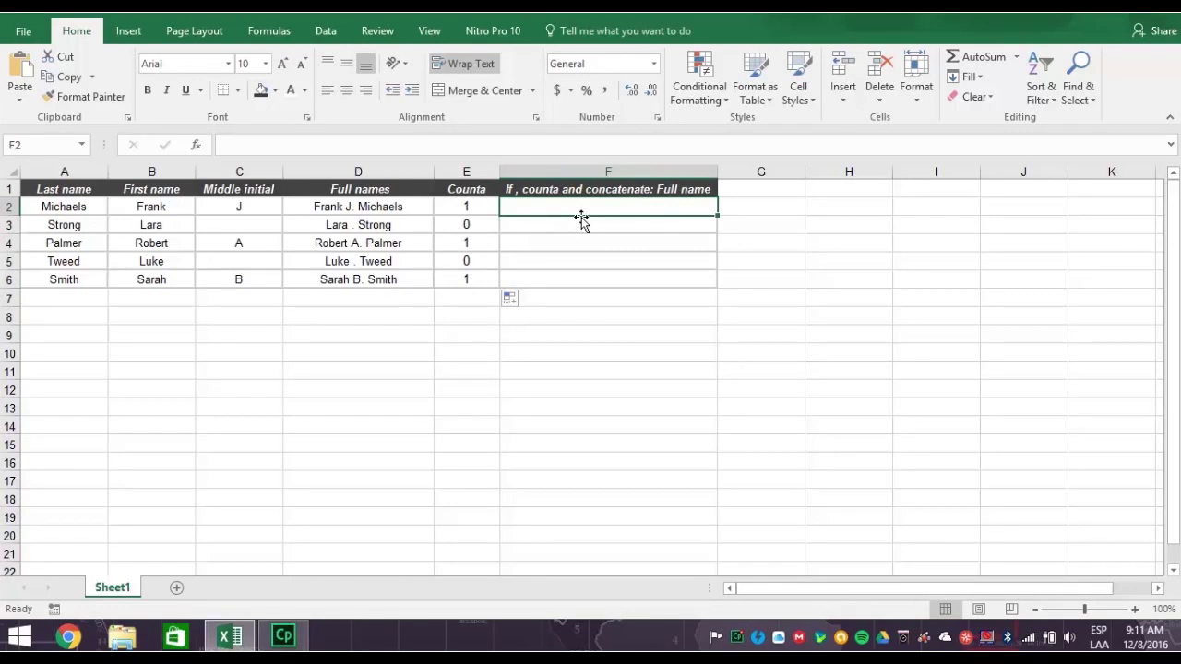
pyautogui.write('=if')
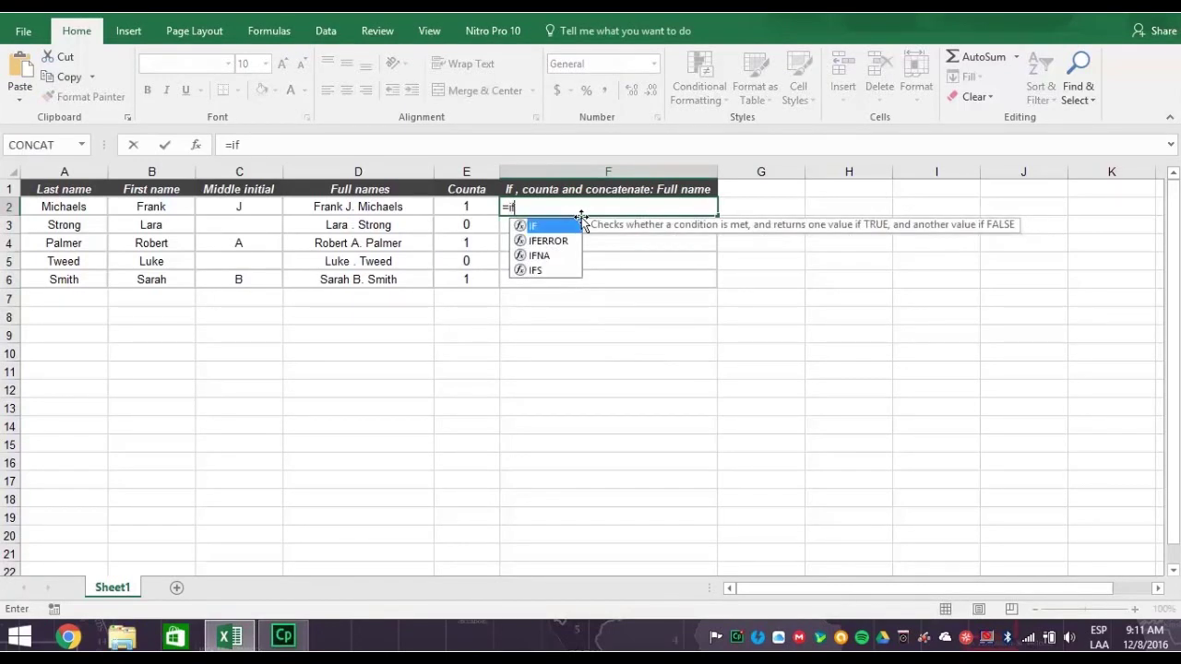
# - Set the IF condition in F2 to counta(C2)=1
pyautogui.press('Tab')
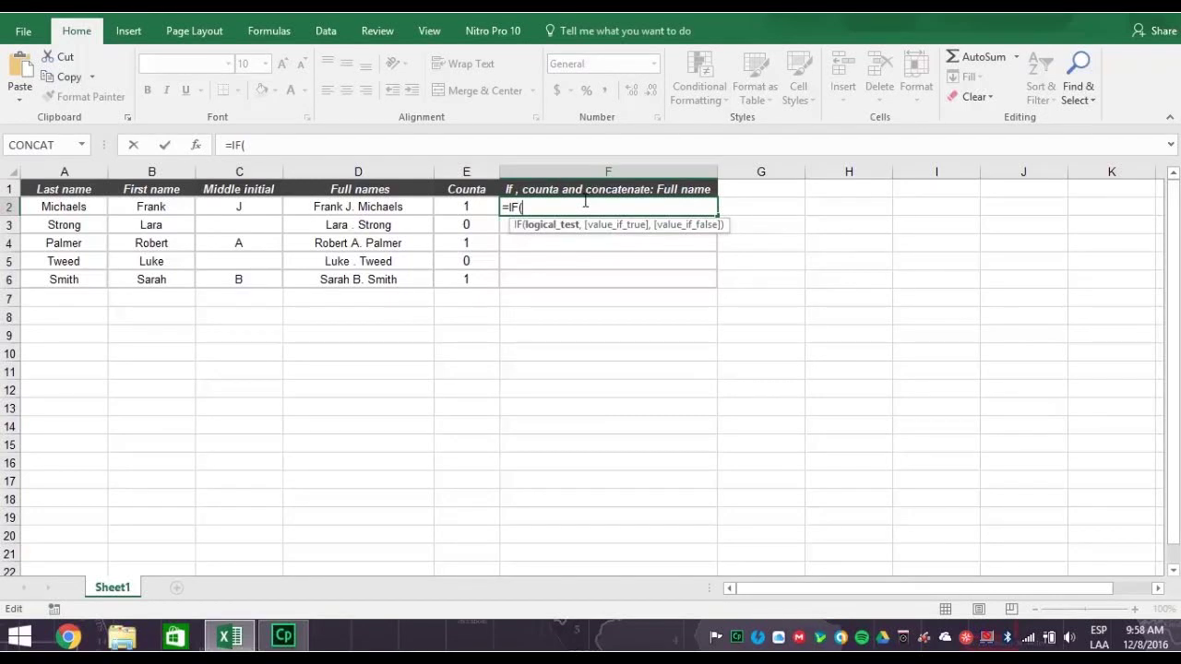
pyautogui.write('co')
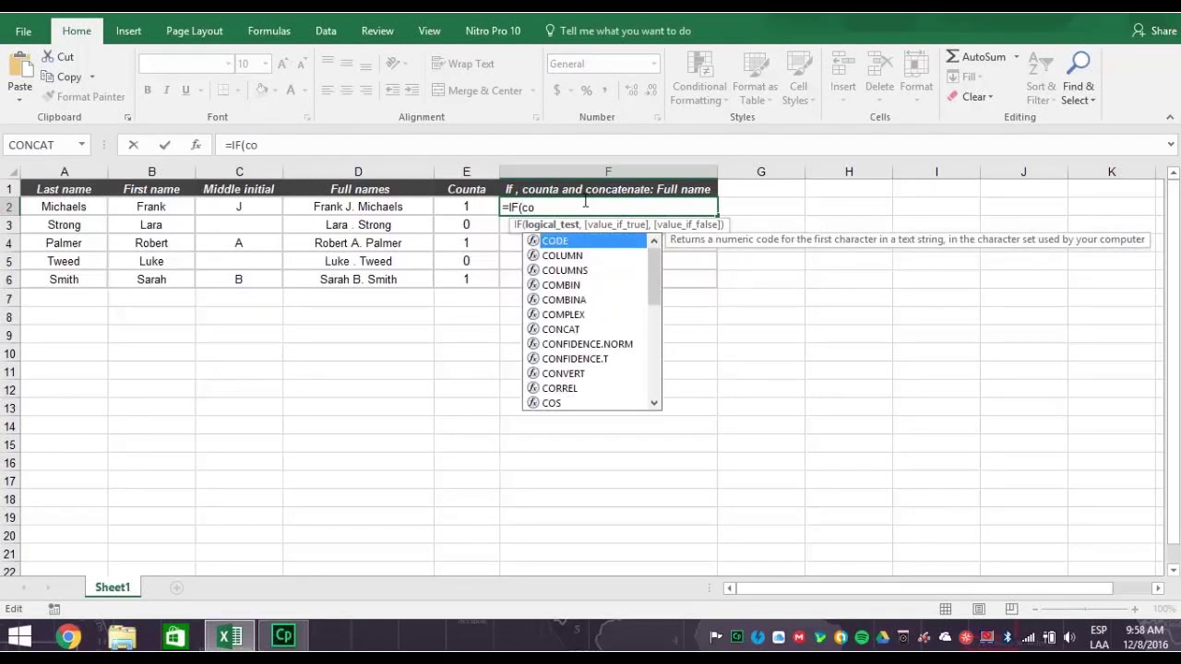
pyautogui.write('unta')
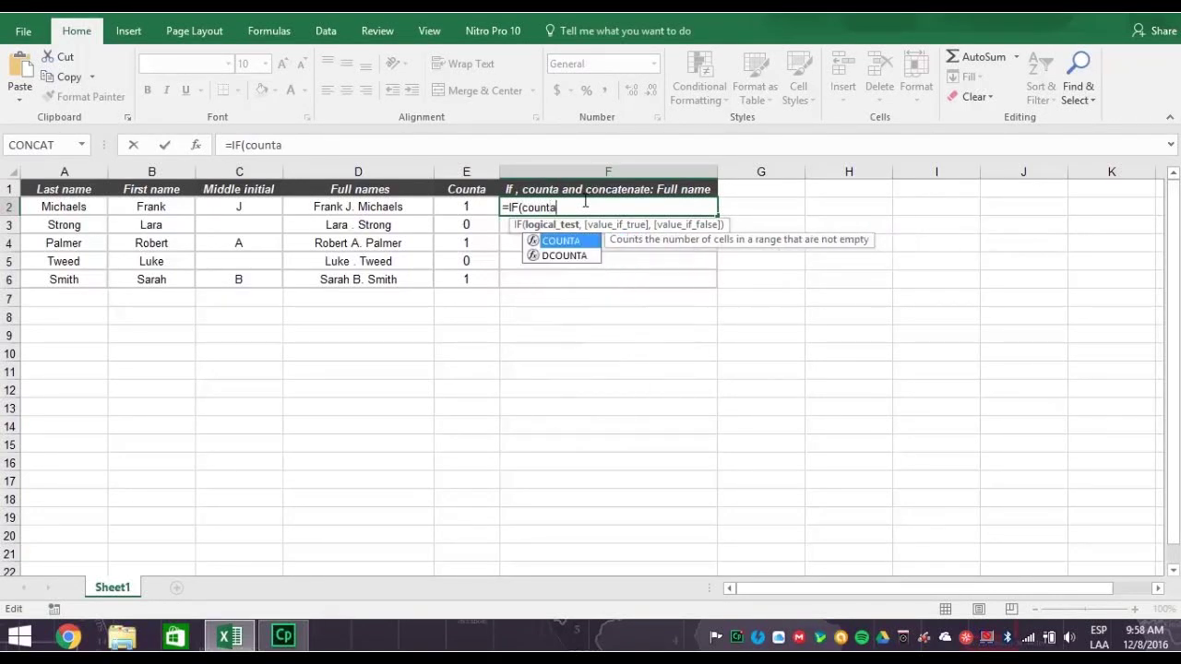
pyautogui.write('(')
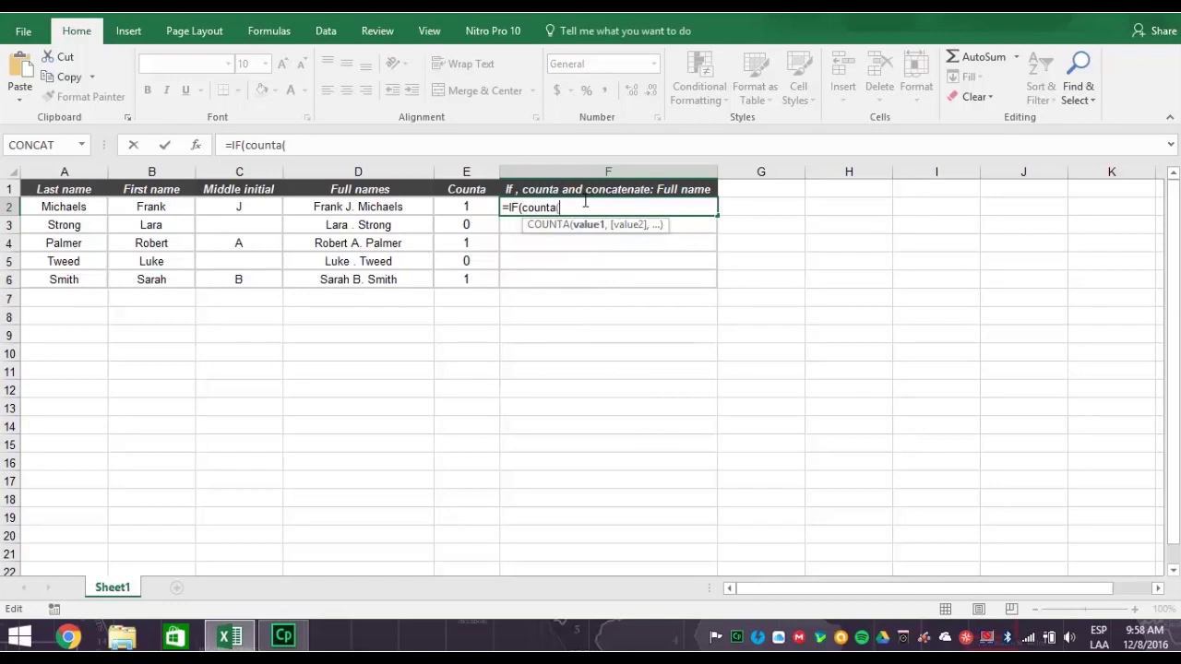
pyautogui.click(240, 208)
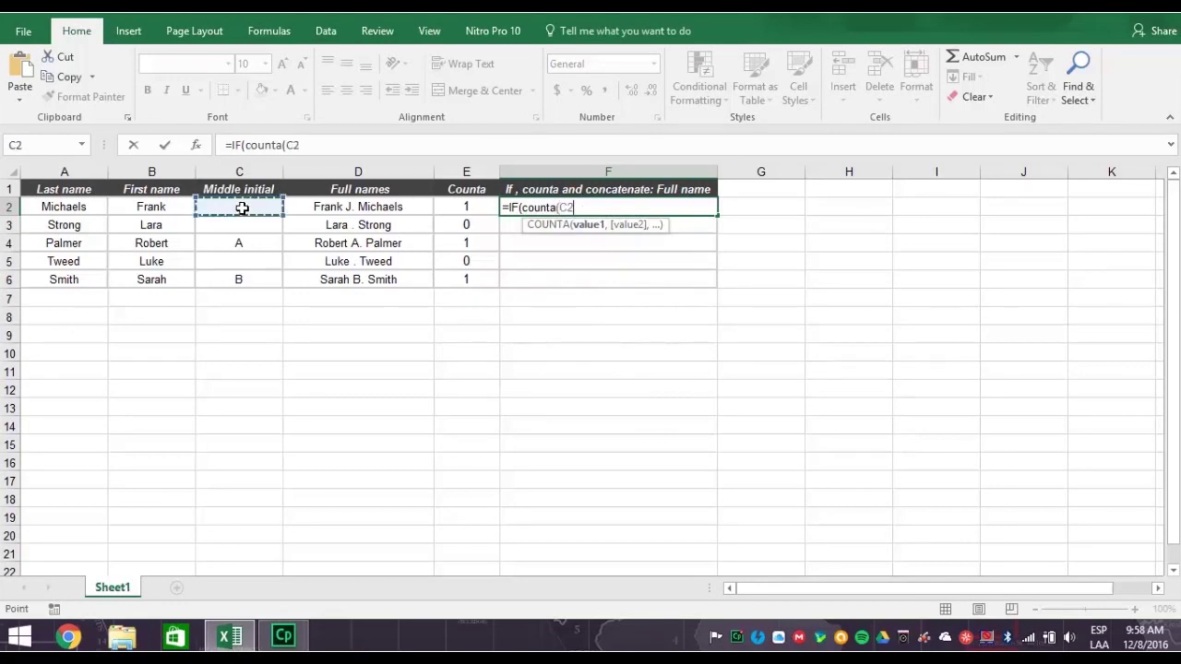
pyautogui.write(')=')
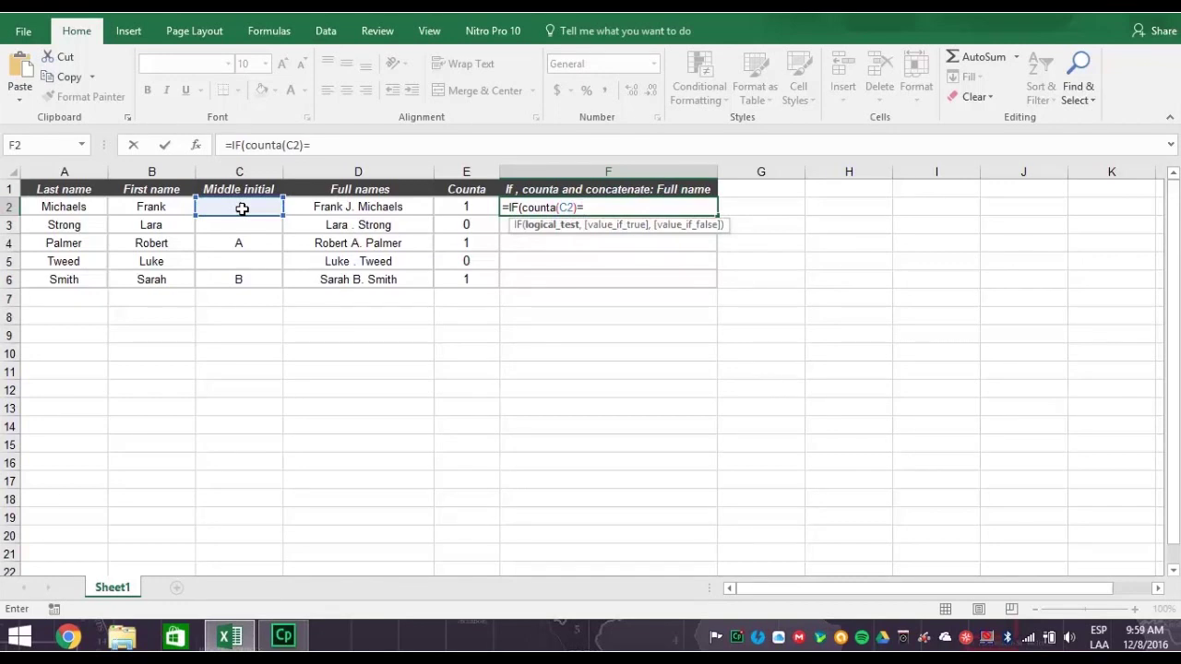
pyautogui.write('1')
# - Add the true branch concatenate(B2," ",C2,". ",A2) to F2's IF formula
pyautogui.write(',')
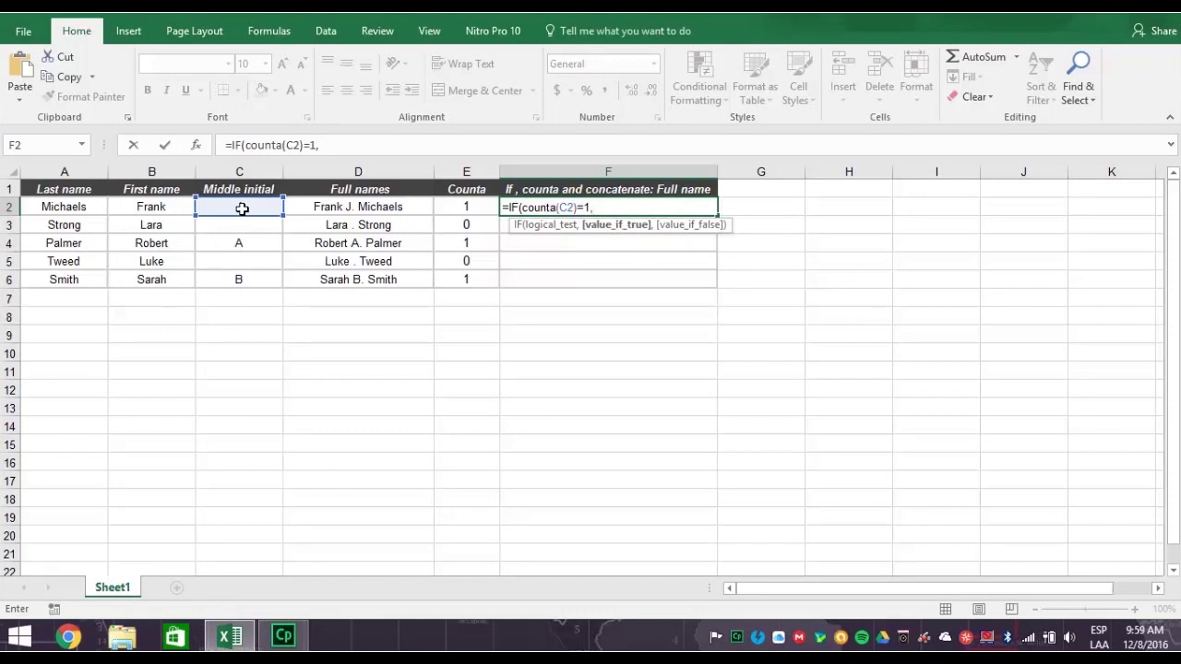
pyautogui.write('co')
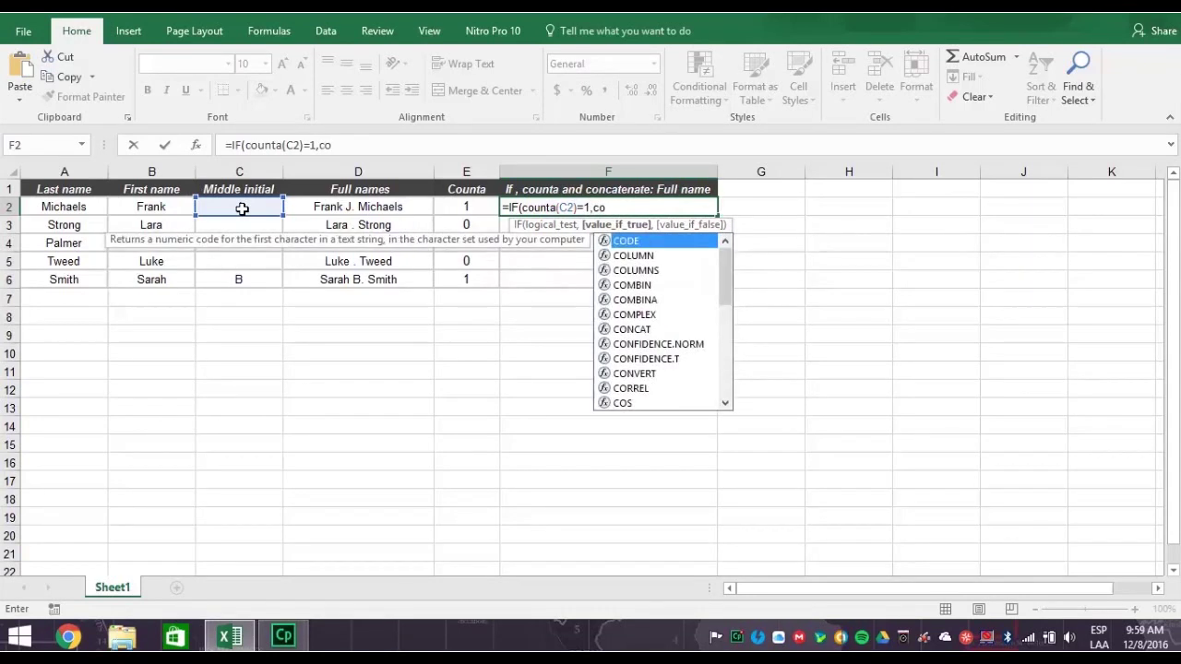
pyautogui.write('ncatena')
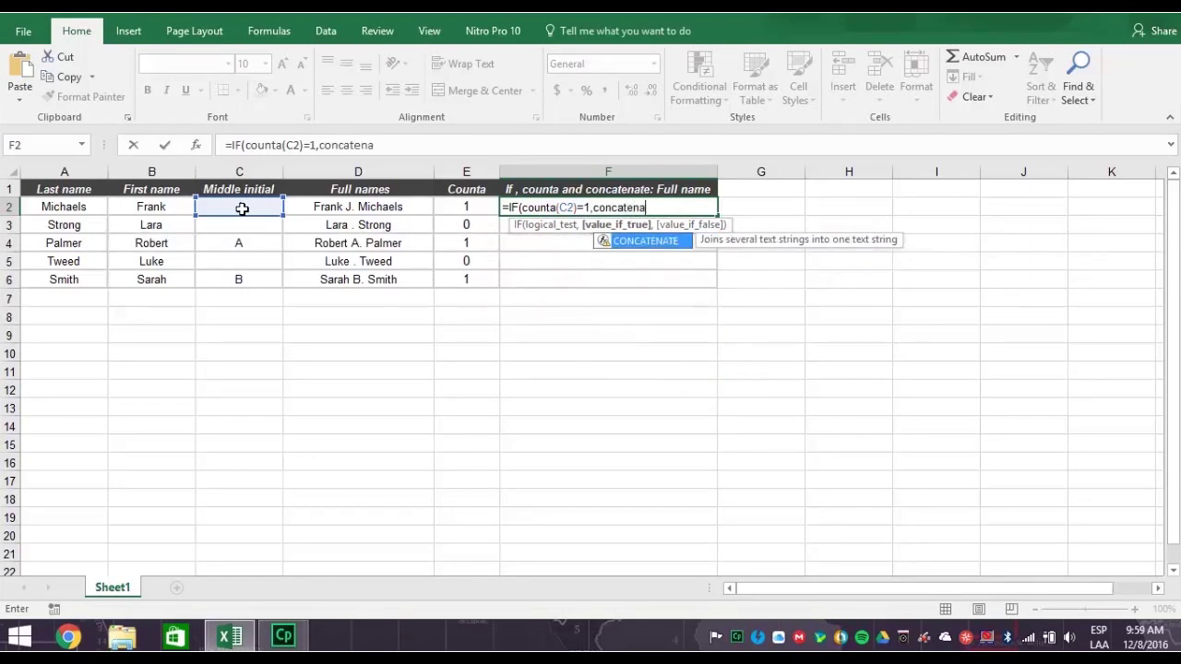
pyautogui.write('te(')
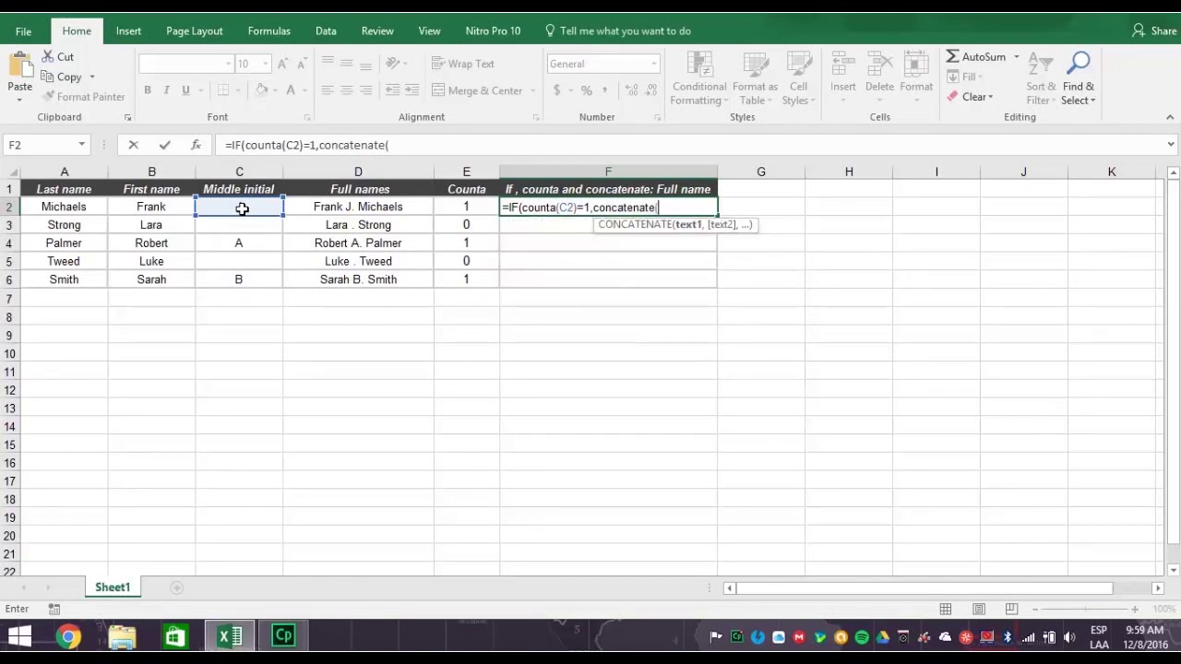
pyautogui.click(161, 207)
pyautogui.write(',')
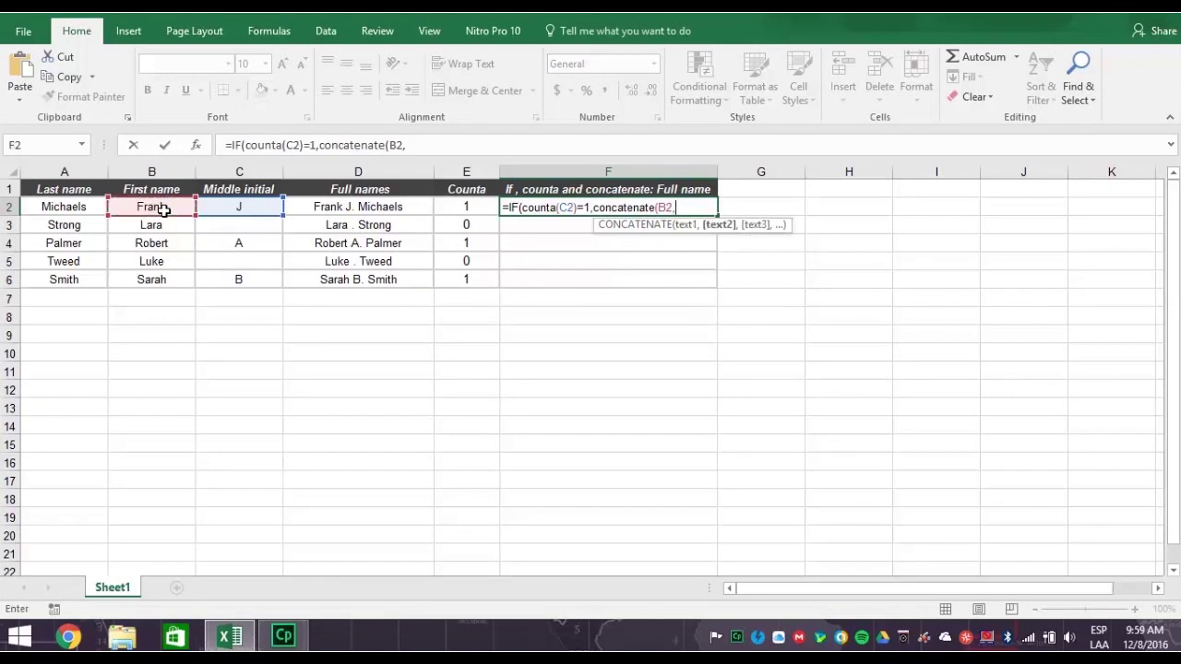
pyautogui.write('" ",')
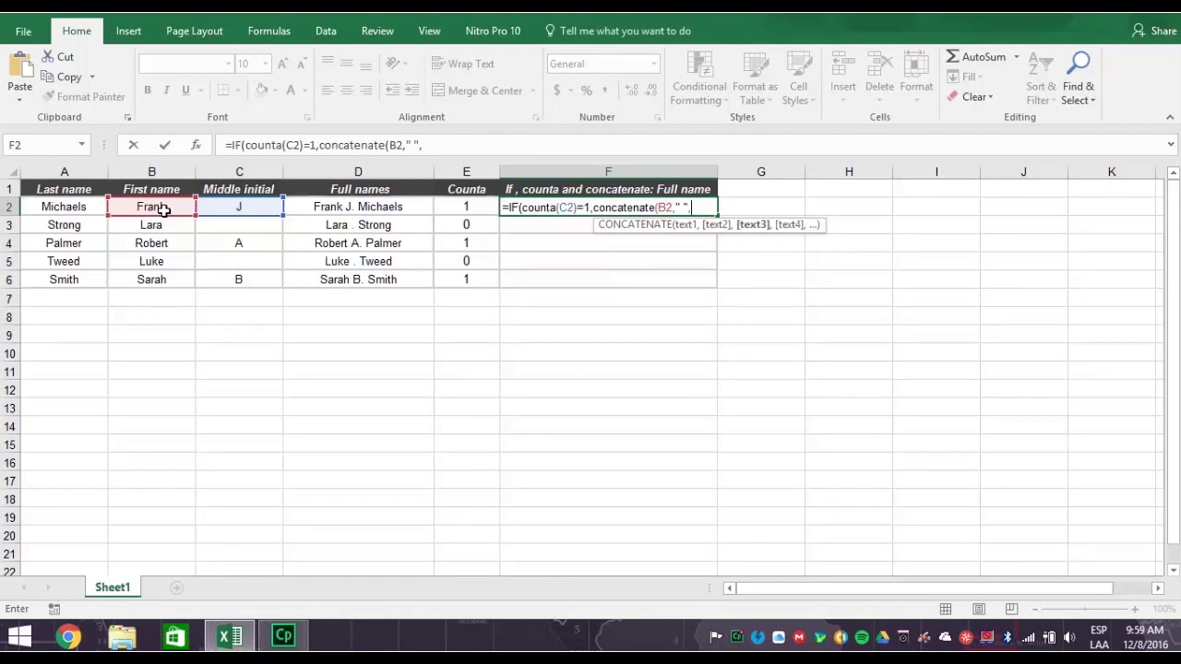
pyautogui.click(232, 207)
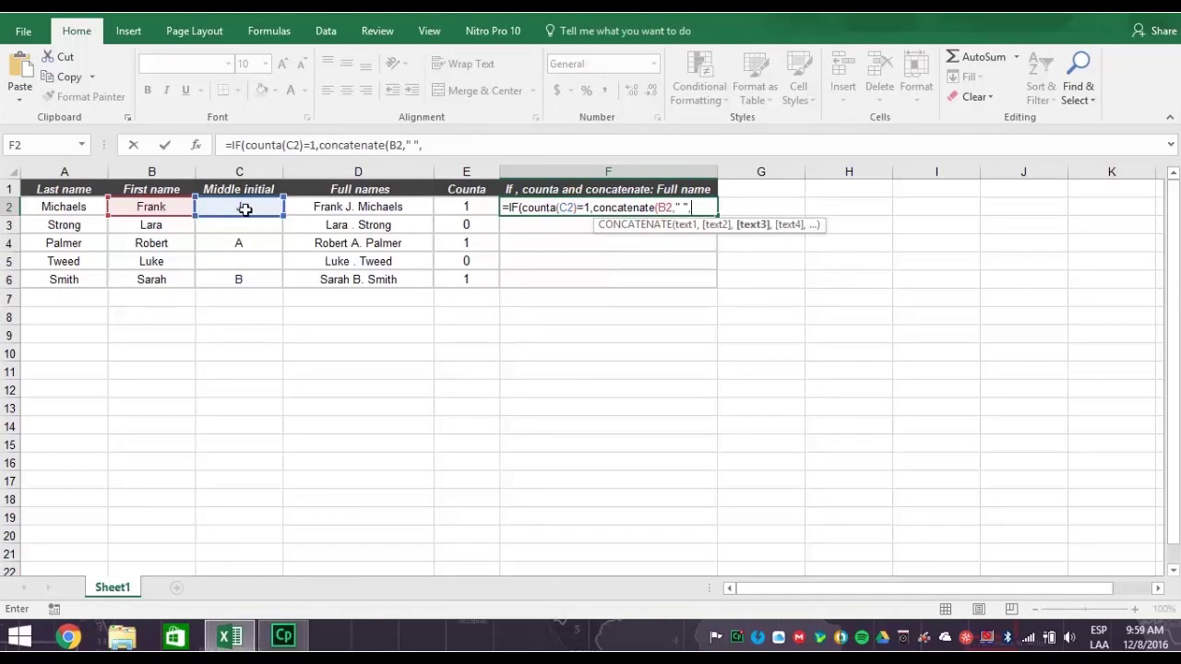
pyautogui.write(',')
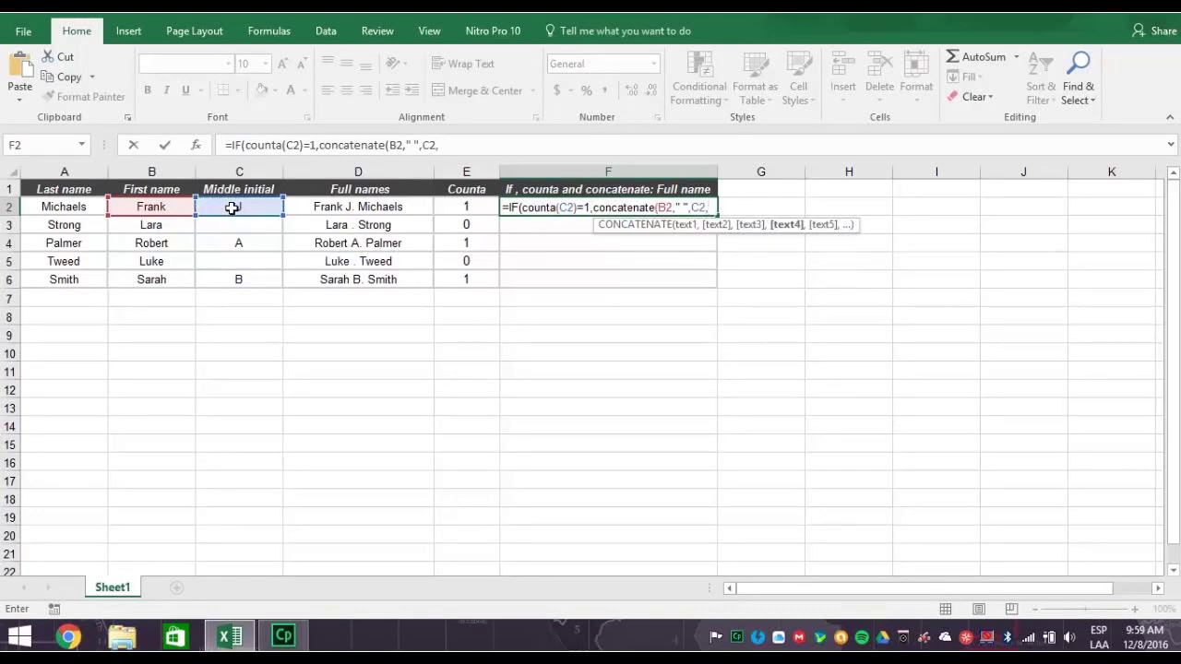
pyautogui.write('". "')
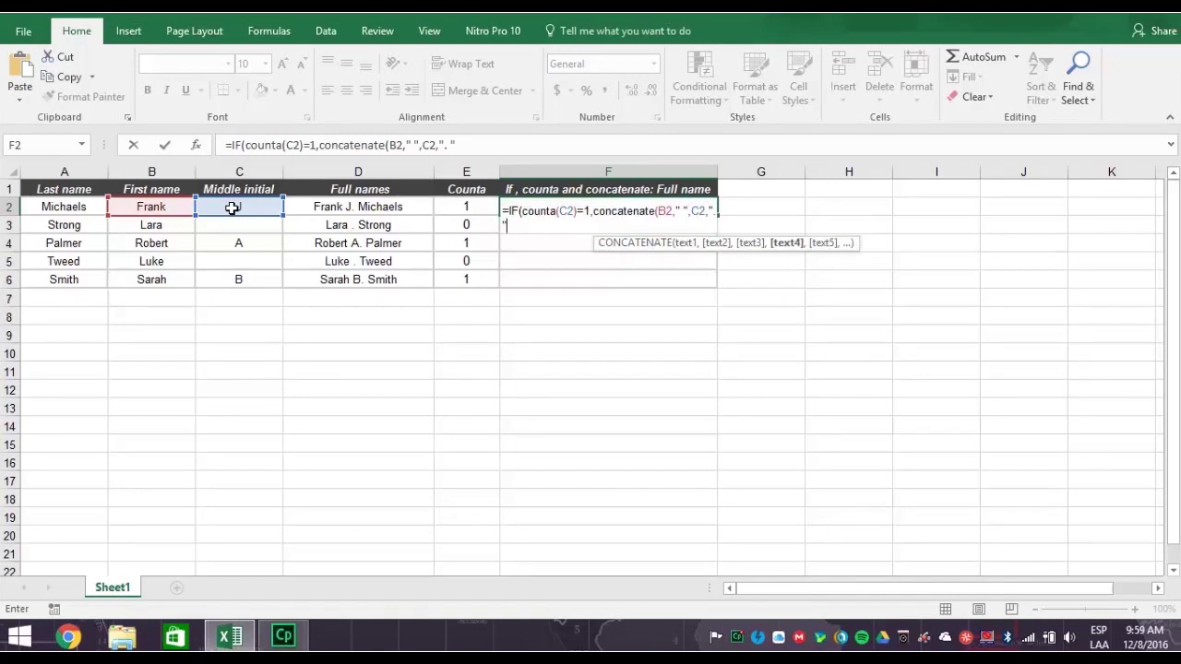
pyautogui.write(',')
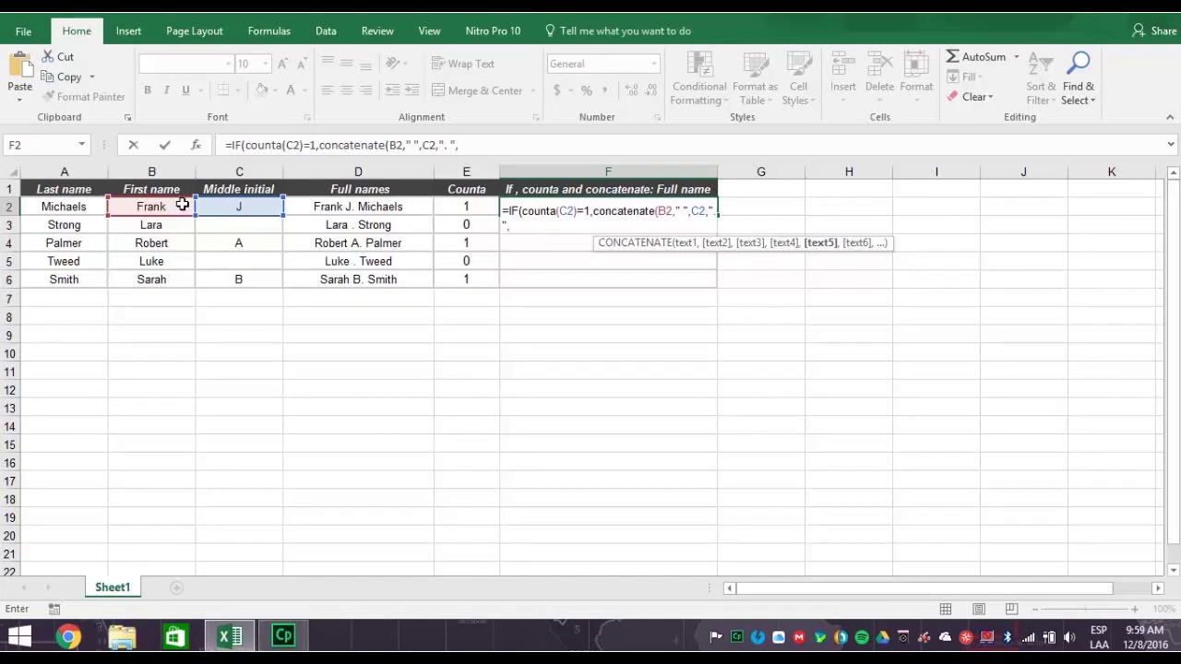
pyautogui.click(76, 207)
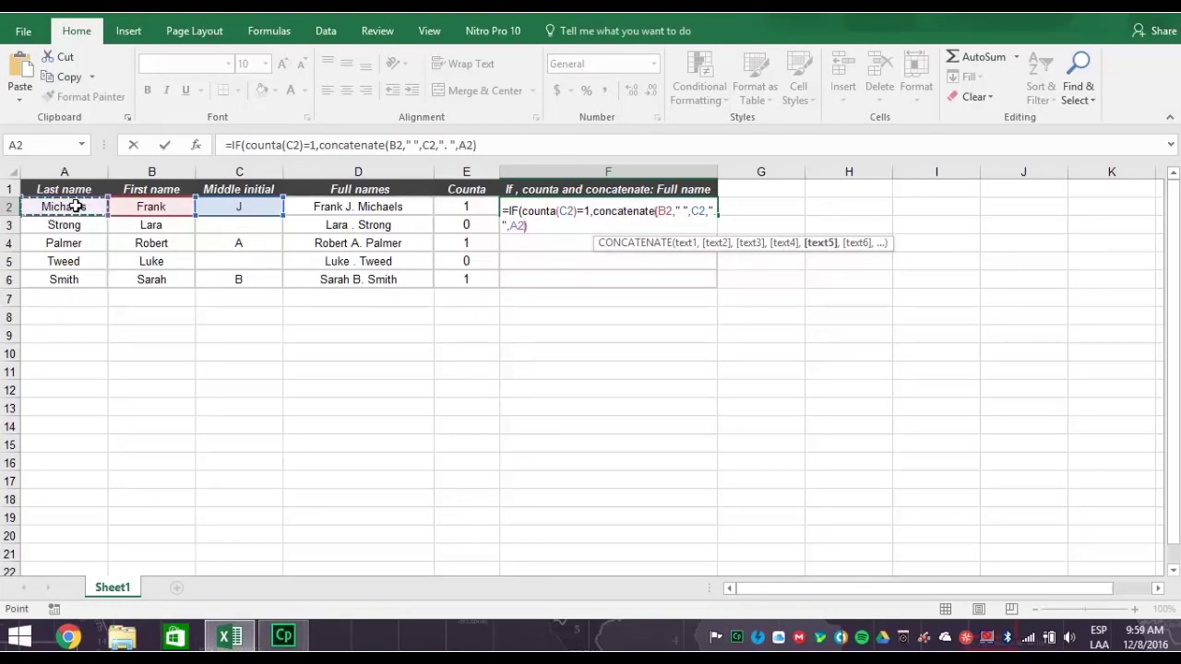
# - Add the false branch concatenate(B2," ",A2) and close both parentheses
pyautogui.write('),')
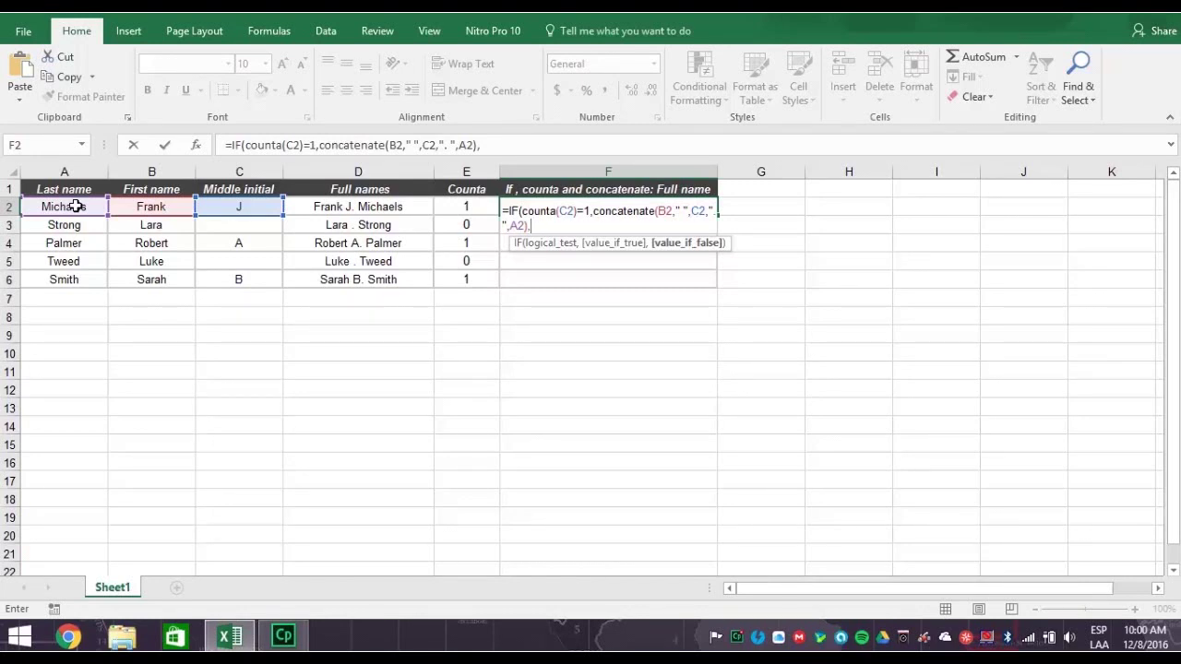
pyautogui.write('conca')
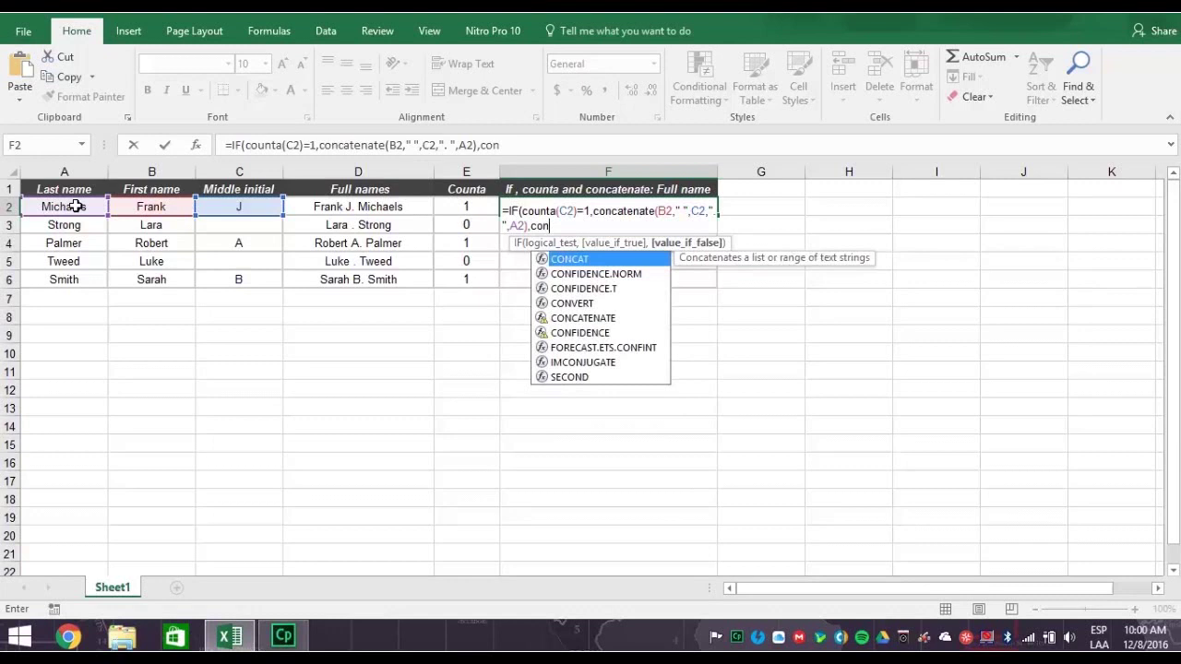
pyautogui.write('tena')
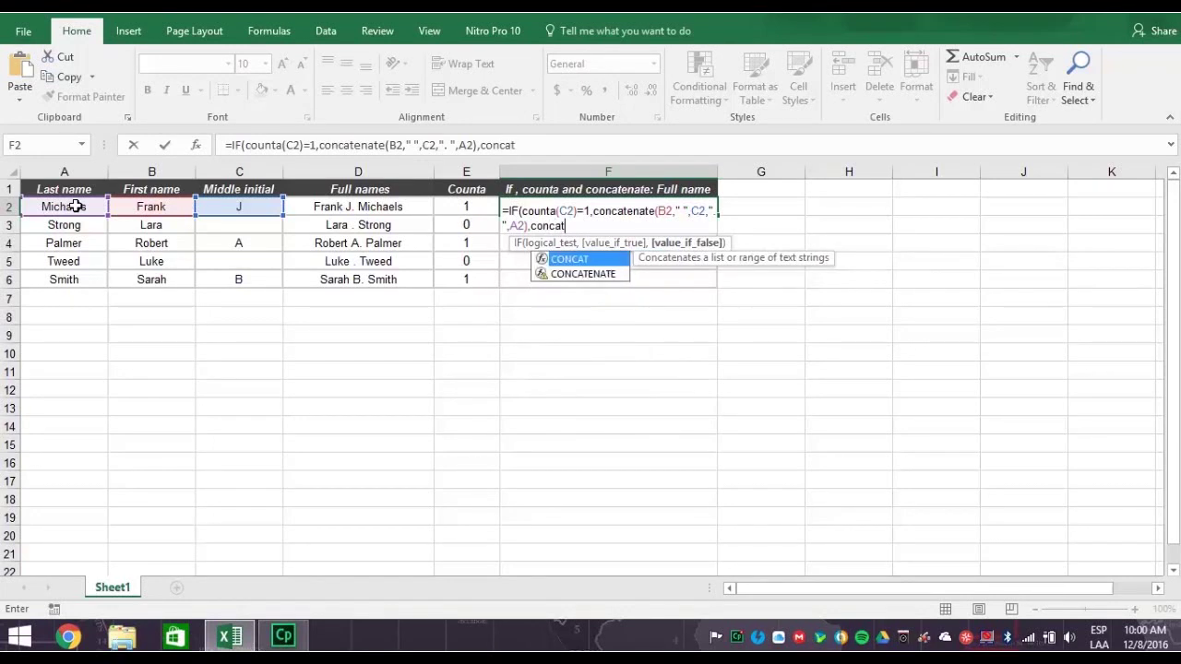
pyautogui.write('te')
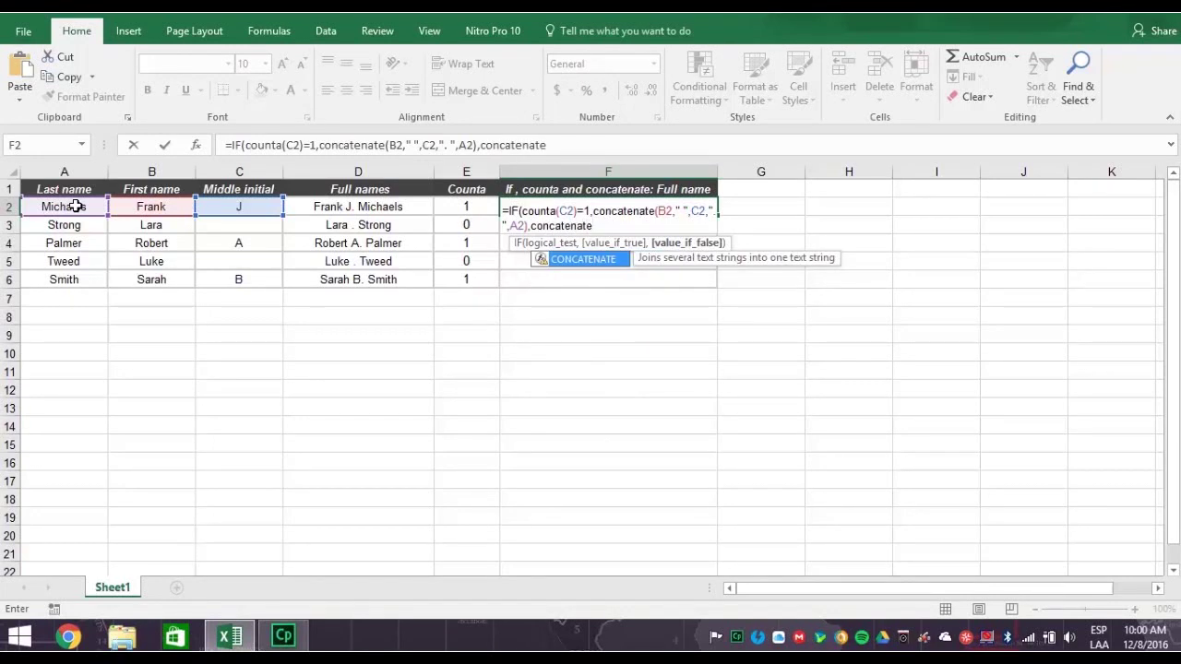
pyautogui.write('(')
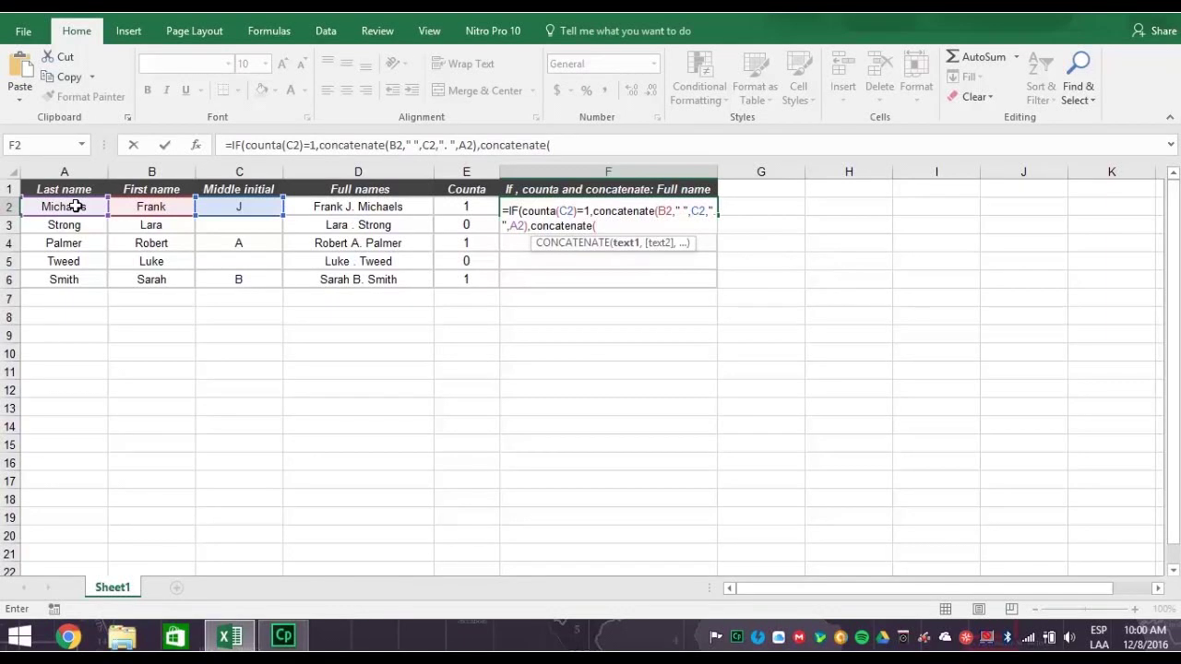
pyautogui.click(153, 208)
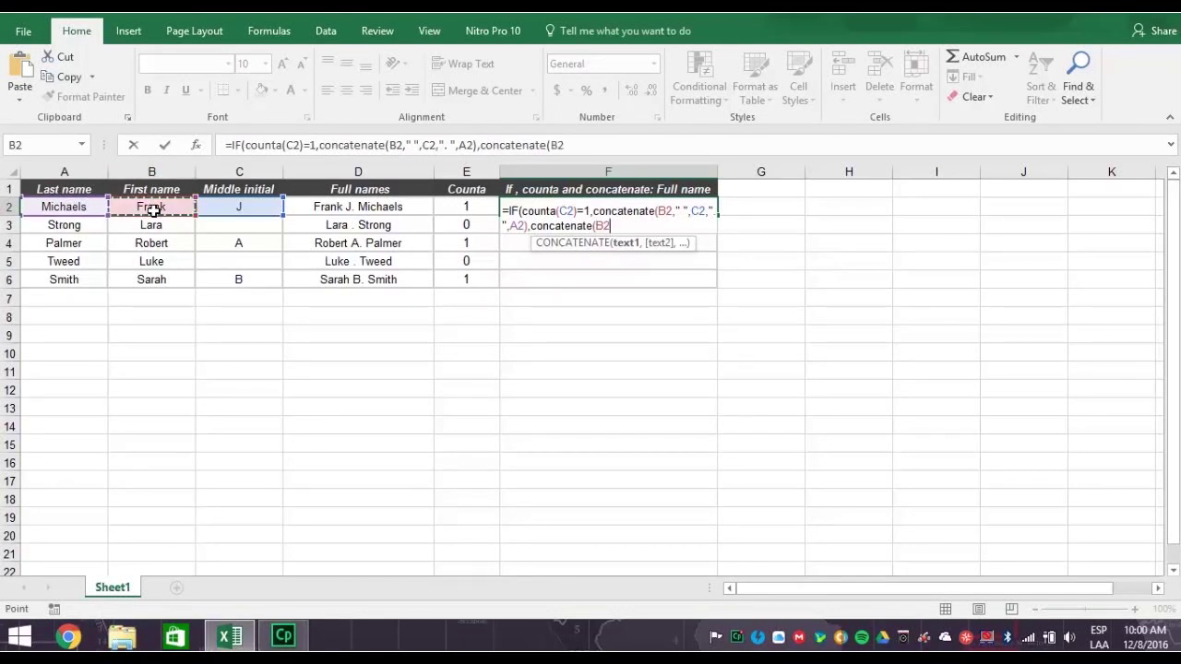
pyautogui.write(',')
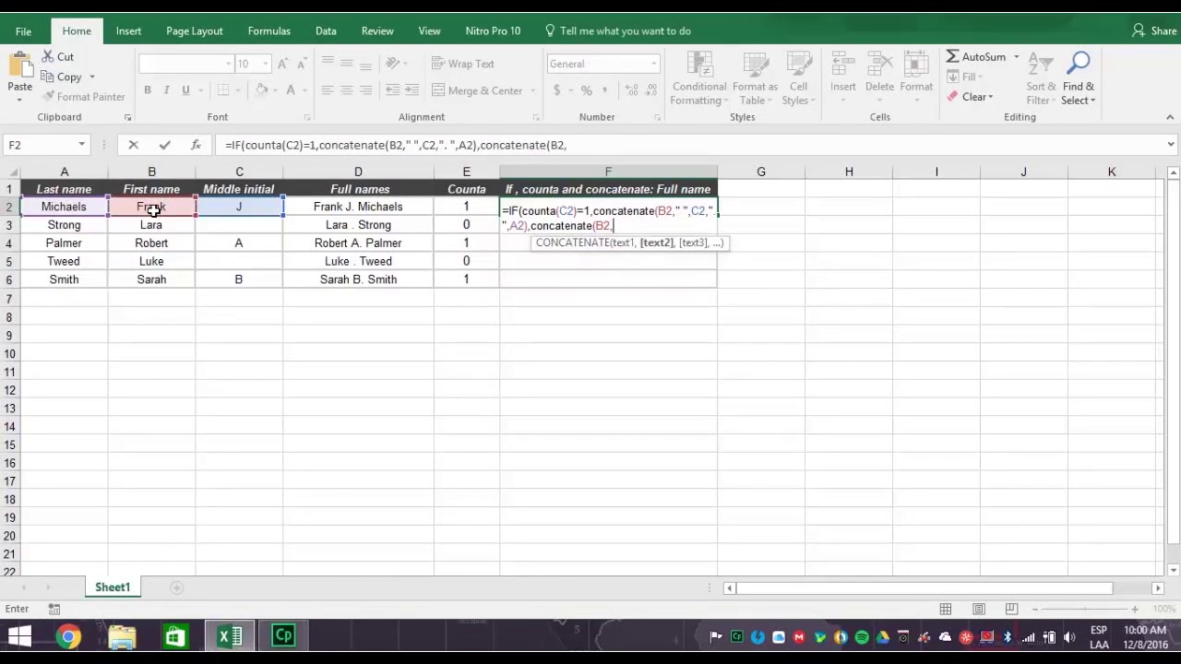
pyautogui.write('" ",')
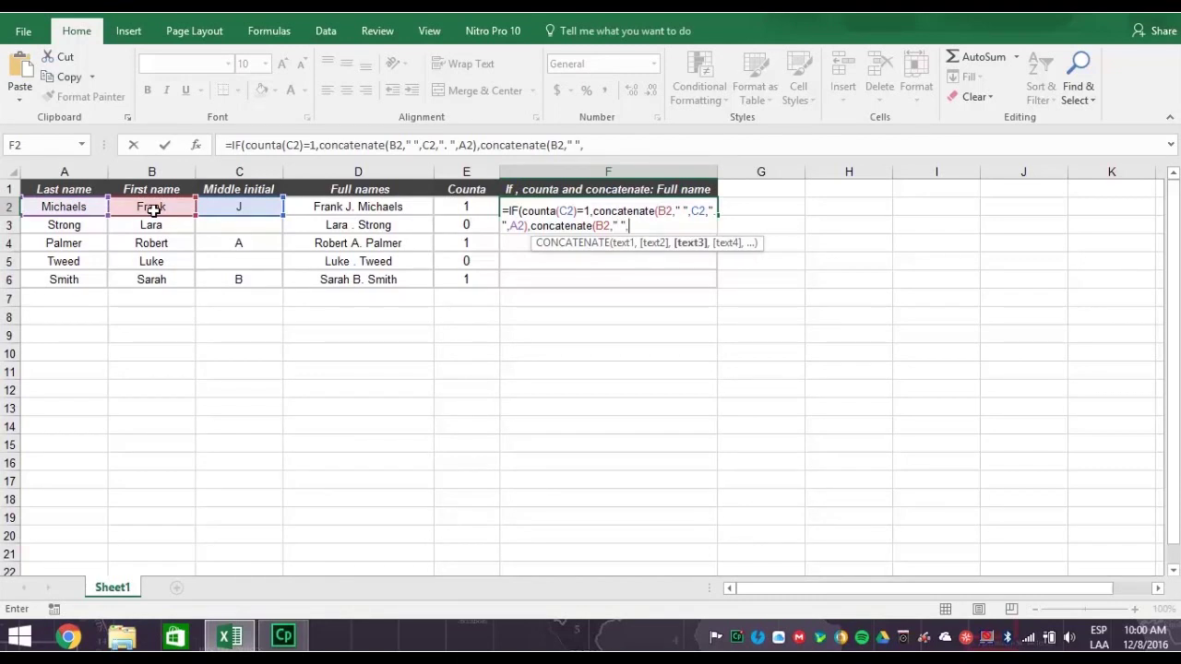
pyautogui.click(75, 207)
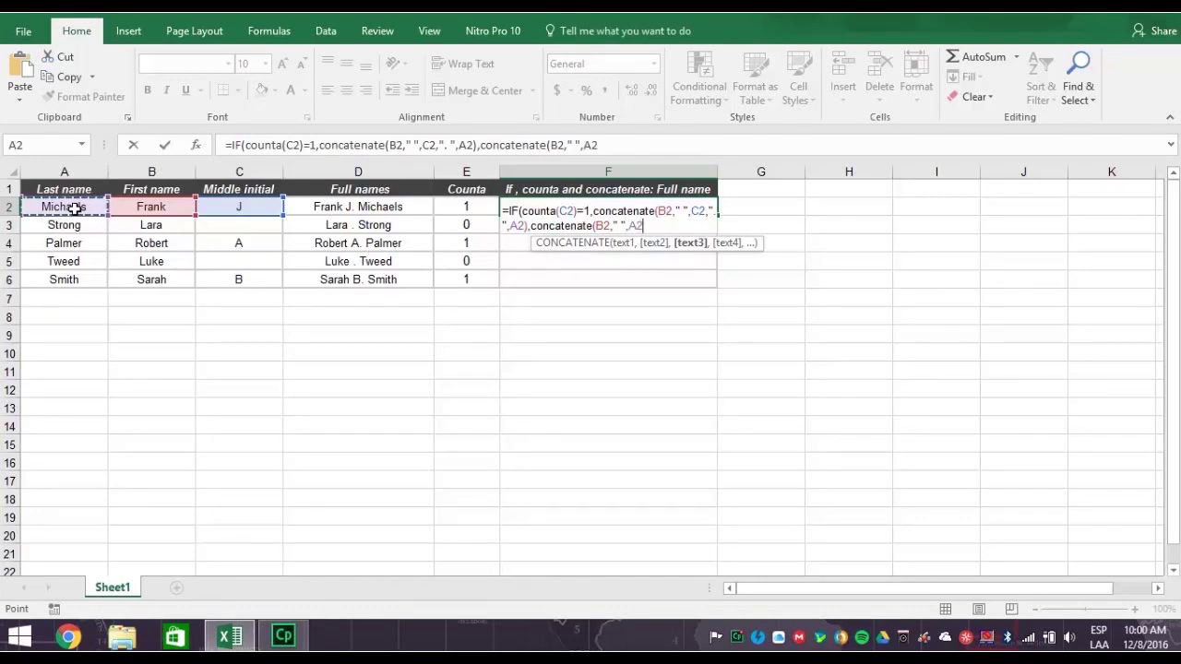
pyautogui.write(')')
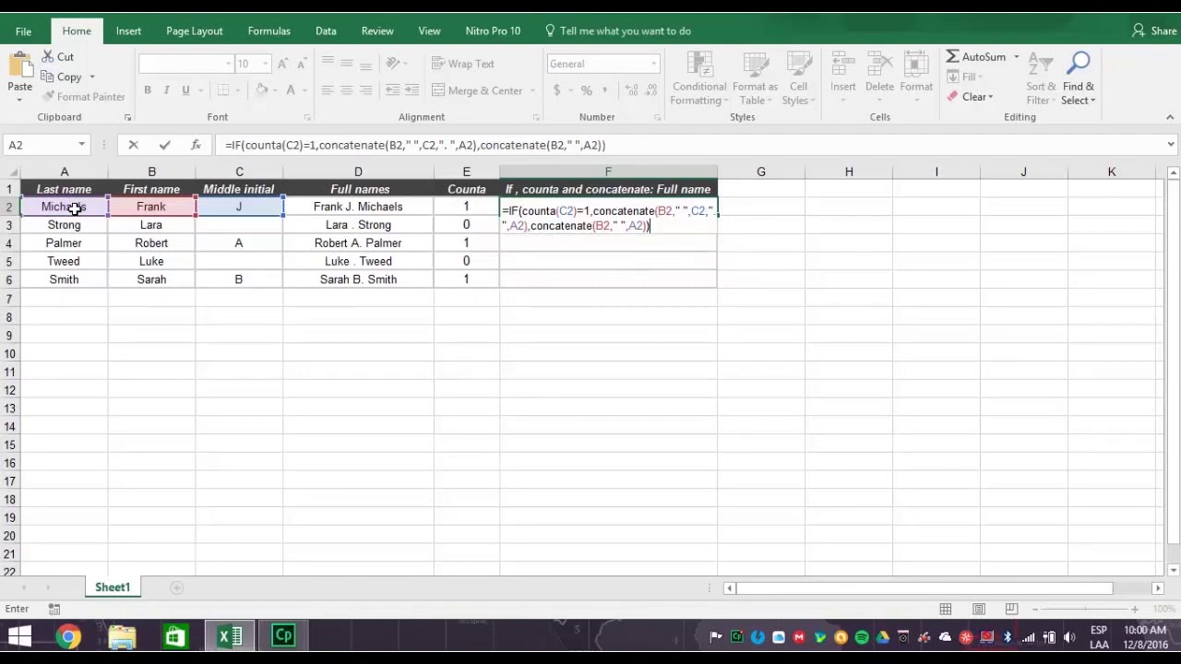
# - Commit the IF formula in F2 and fill it down to F6
pyautogui.press('Return')
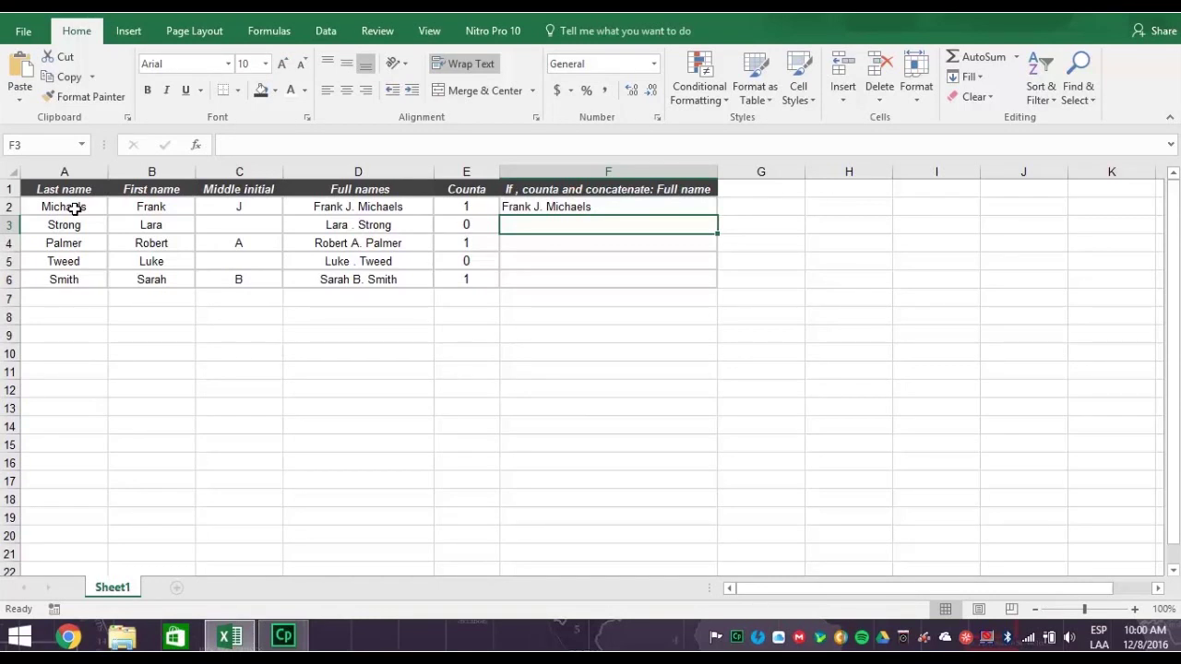
pyautogui.click(706, 207)
pyautogui.moveTo(716, 215); pyautogui.dragTo(711, 283)
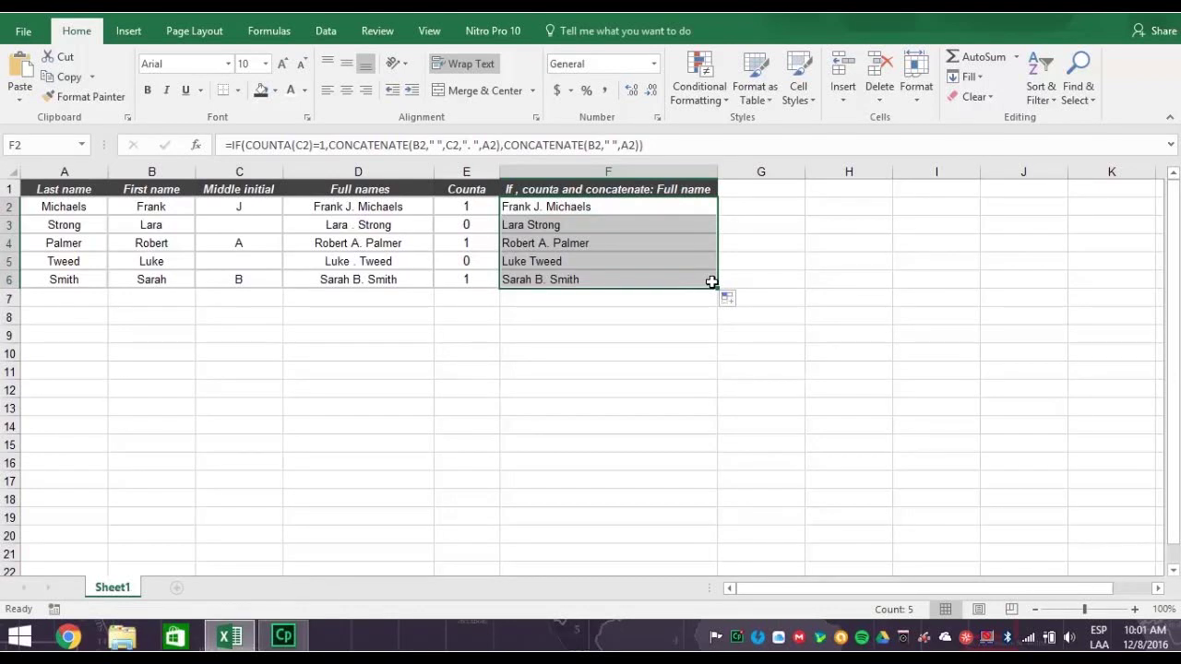
pyautogui.click(727, 281)
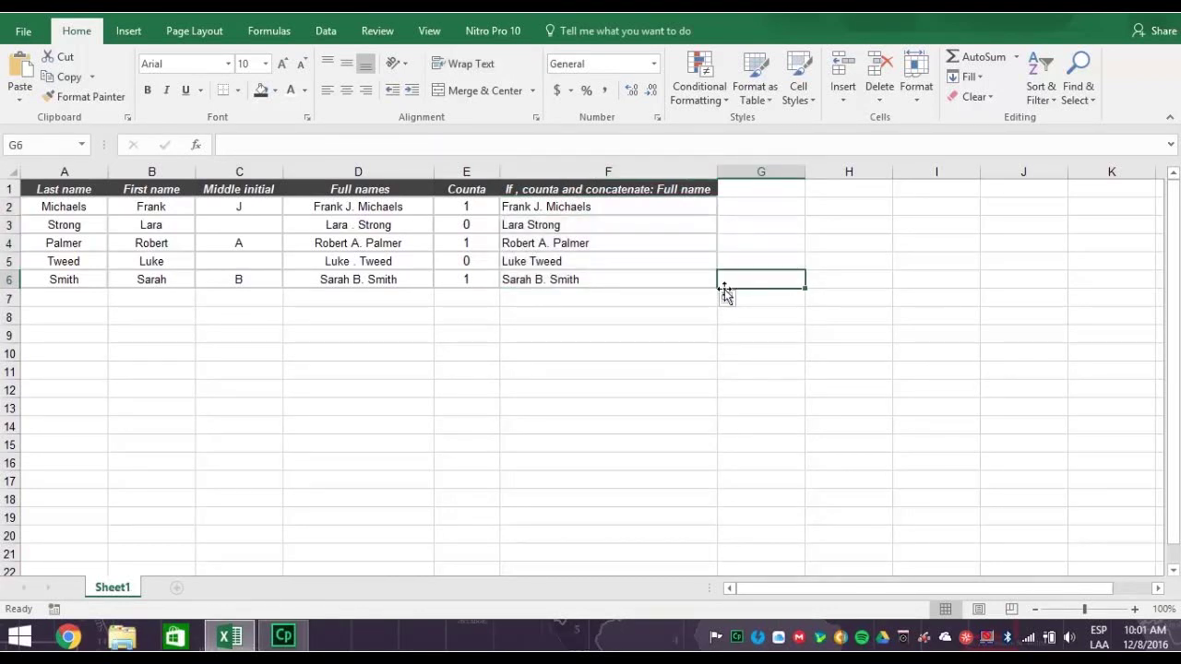